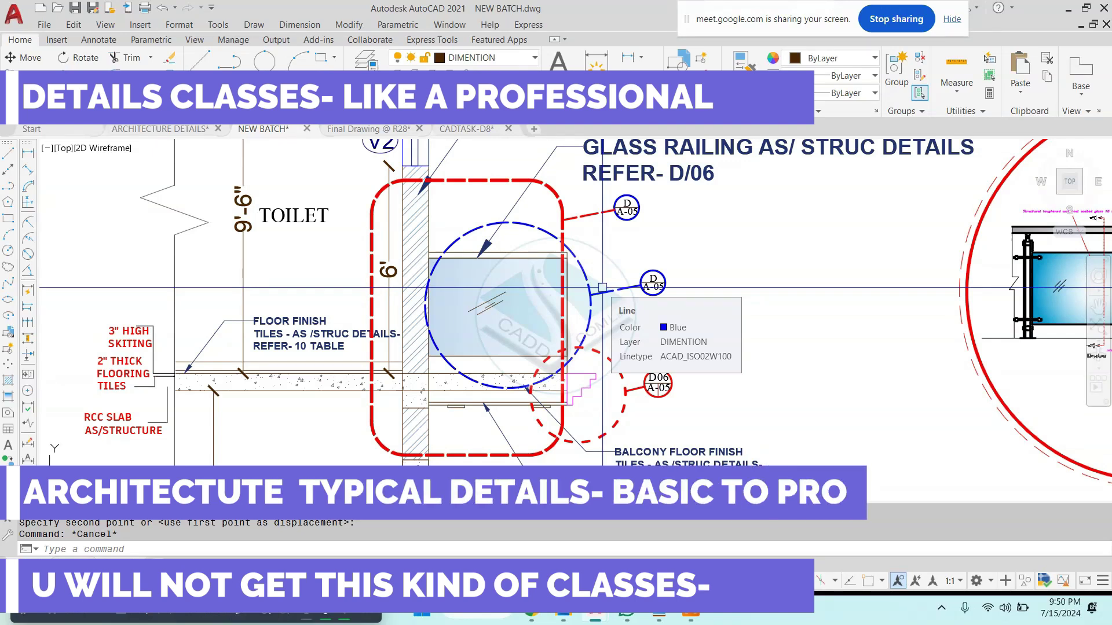
{"action": "key", "text": "Escape"}
{"action": "key", "text": "Escape"}
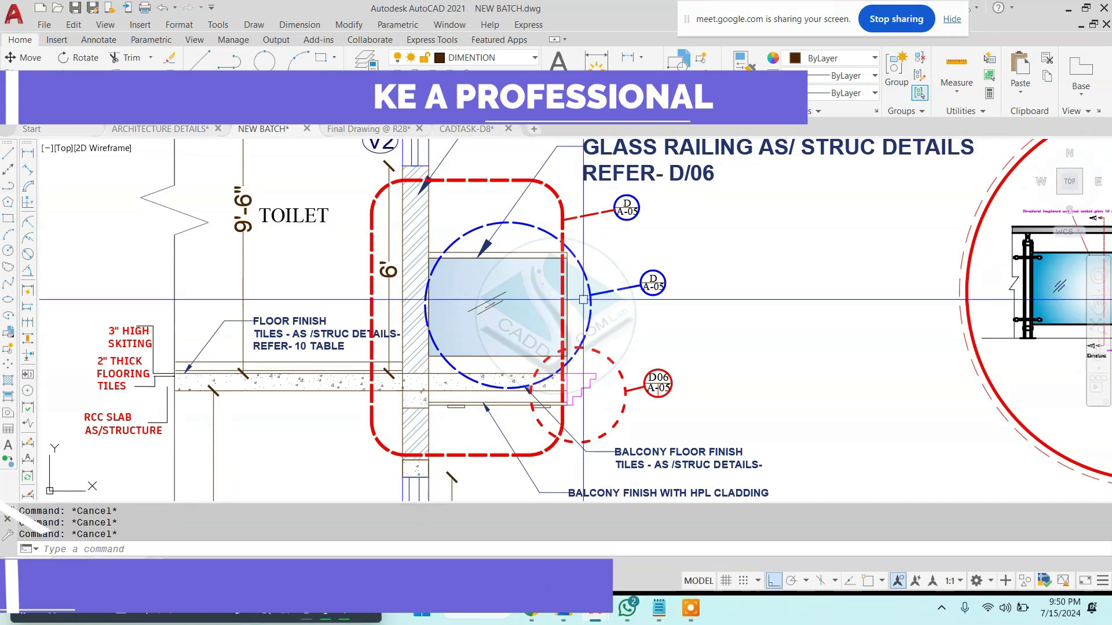
{"action": "scroll", "coordinate": [583, 299], "scroll_direction": "down", "scroll_amount": 4}
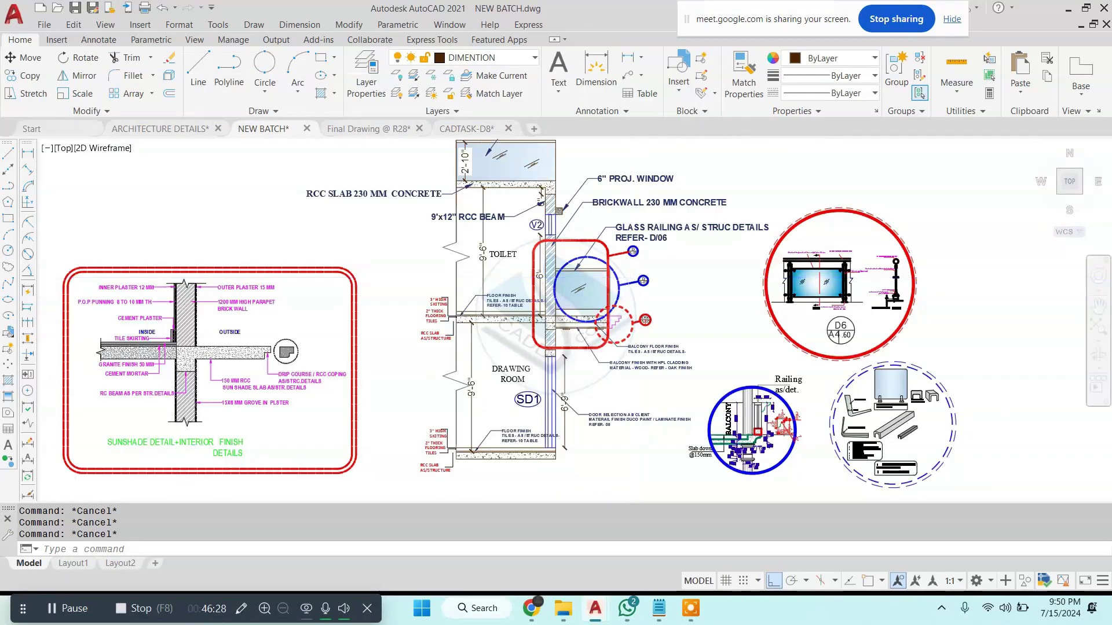
{"action": "scroll", "coordinate": [583, 300], "scroll_direction": "up", "scroll_amount": 3}
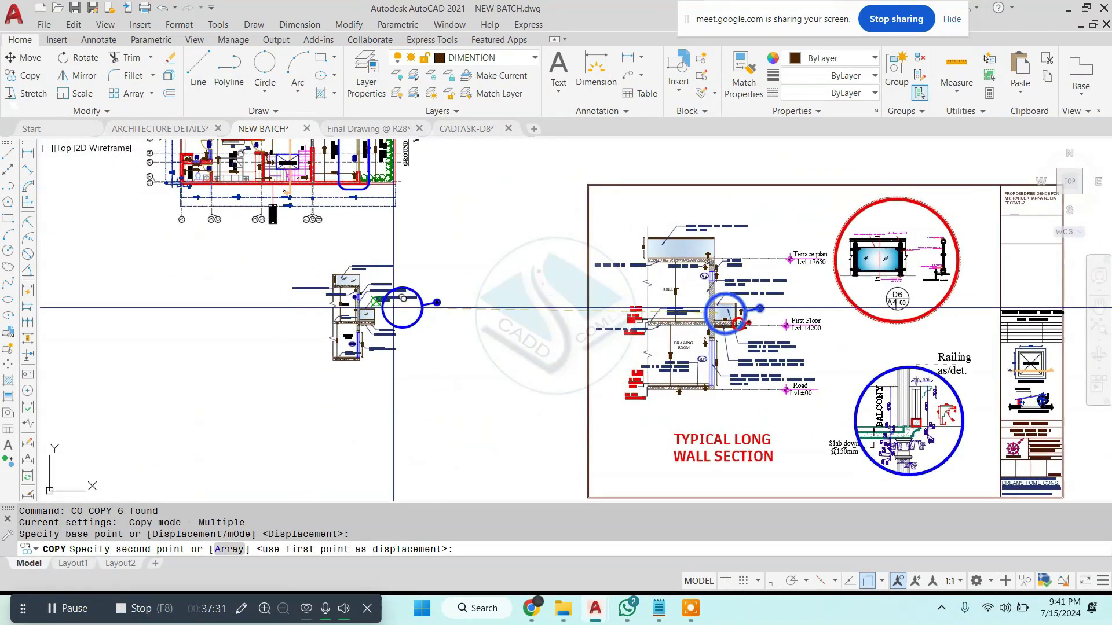
- Place the copied blue detail callout over the balcony glass railing in the wall section
{"action": "scroll", "coordinate": [374, 313], "scroll_direction": "up", "scroll_amount": 6}
{"action": "left_click", "coordinate": [285, 315]}
{"action": "key", "text": "Escape"}
- Scale the copied detail callout down about the railing's centre so its dashed circle closely encloses the glass railing and slab edge
{"action": "left_click", "coordinate": [614, 278]}
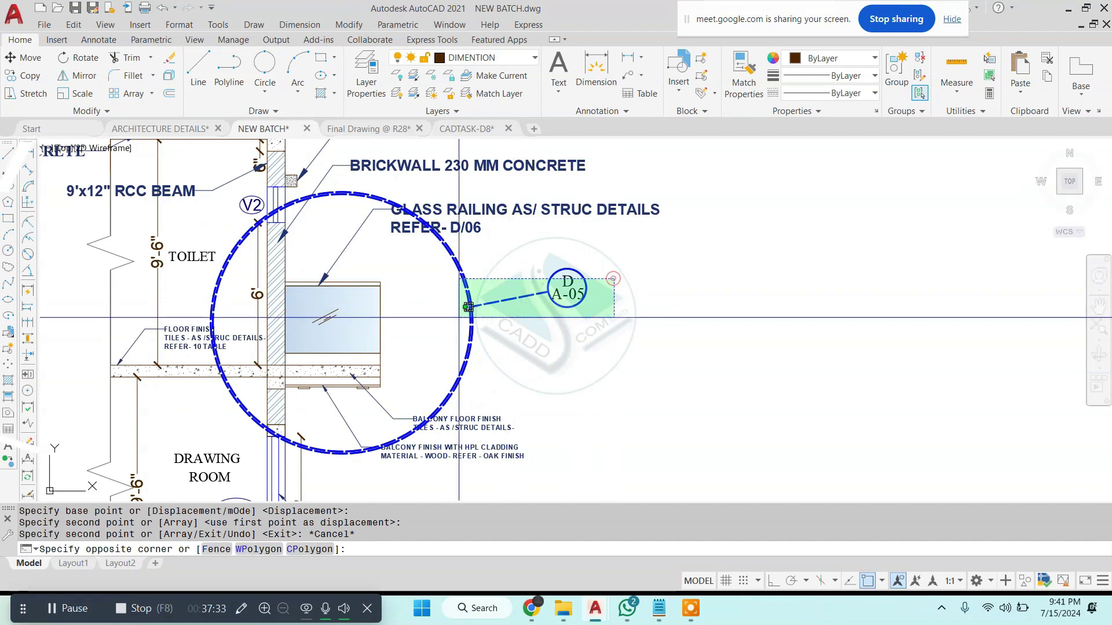
{"action": "left_click", "coordinate": [459, 317]}
{"action": "type", "text": "sc"}
{"action": "key", "text": "Return"}
{"action": "left_click", "coordinate": [333, 319]}
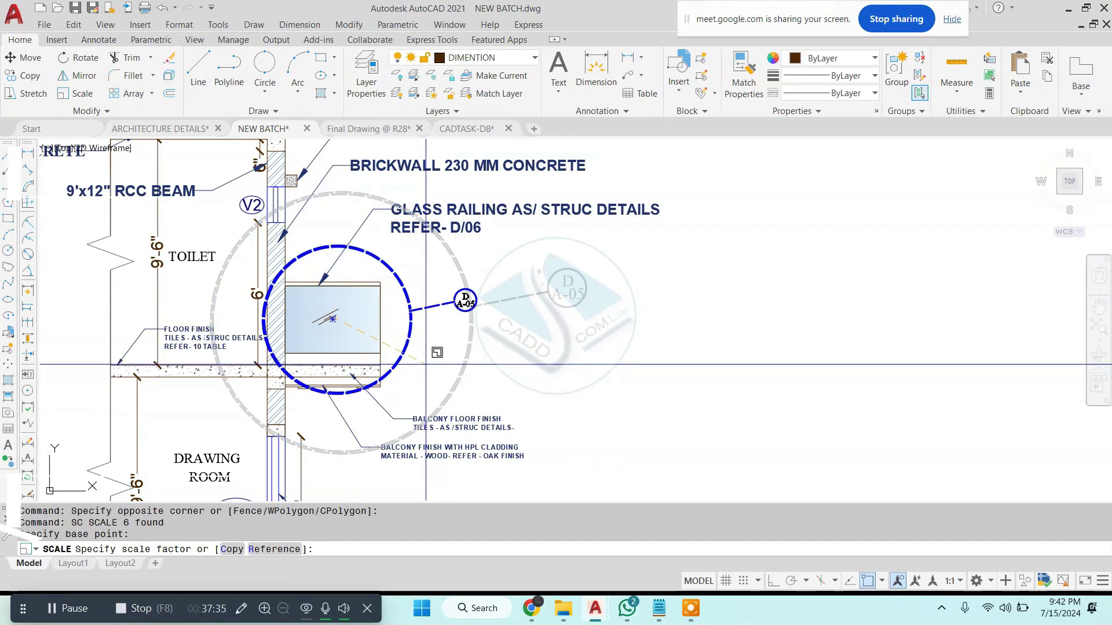
{"action": "key", "text": "Escape"}
{"action": "scroll", "coordinate": [408, 297], "scroll_direction": "up", "scroll_amount": 2}
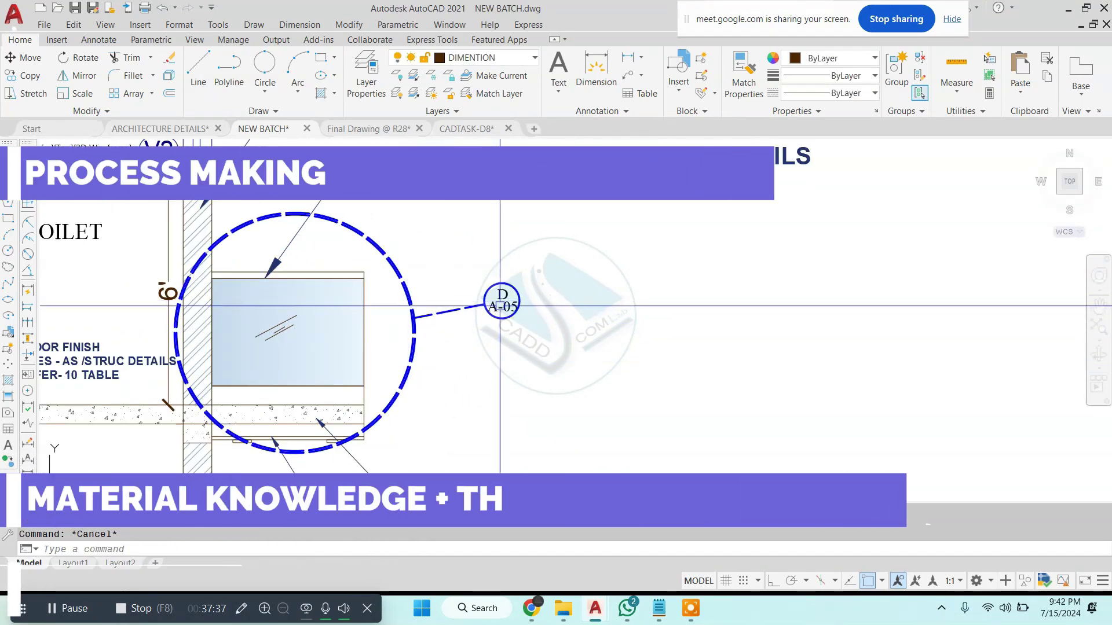
- Draw a dividing line across the callout bubble between the D and A-05 texts
{"action": "scroll", "coordinate": [501, 302], "scroll_direction": "up", "scroll_amount": 8}
{"action": "type", "text": "l"}
{"action": "key", "text": "Return"}
{"action": "left_click", "coordinate": [394, 295]}
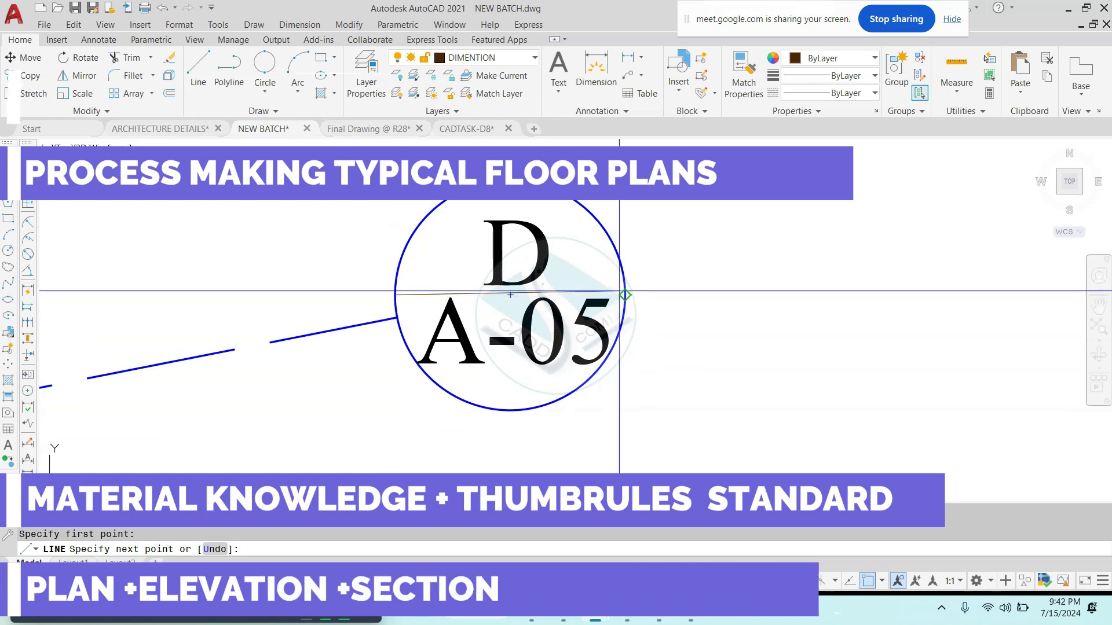
{"action": "scroll", "coordinate": [576, 304], "scroll_direction": "down", "scroll_amount": 8}
{"action": "left_click", "coordinate": [508, 319]}
{"action": "key", "text": "Escape"}
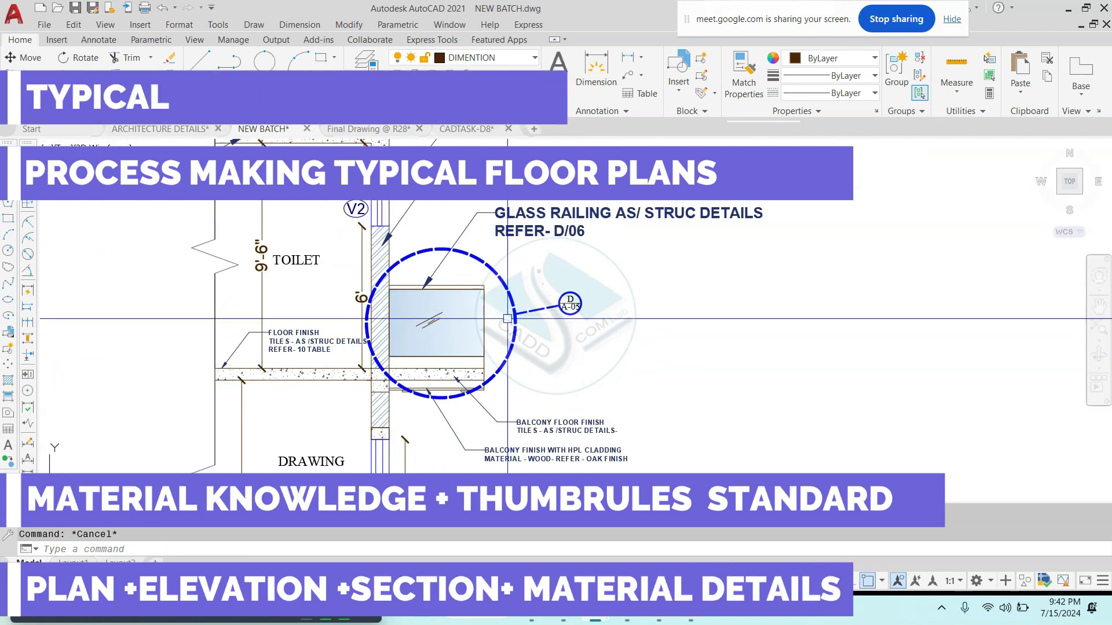
- Try to draw a line of 6 from the balcony slab's outer top corner with ortho on, and undo it
{"action": "scroll", "coordinate": [507, 319], "scroll_direction": "down", "scroll_amount": 2}
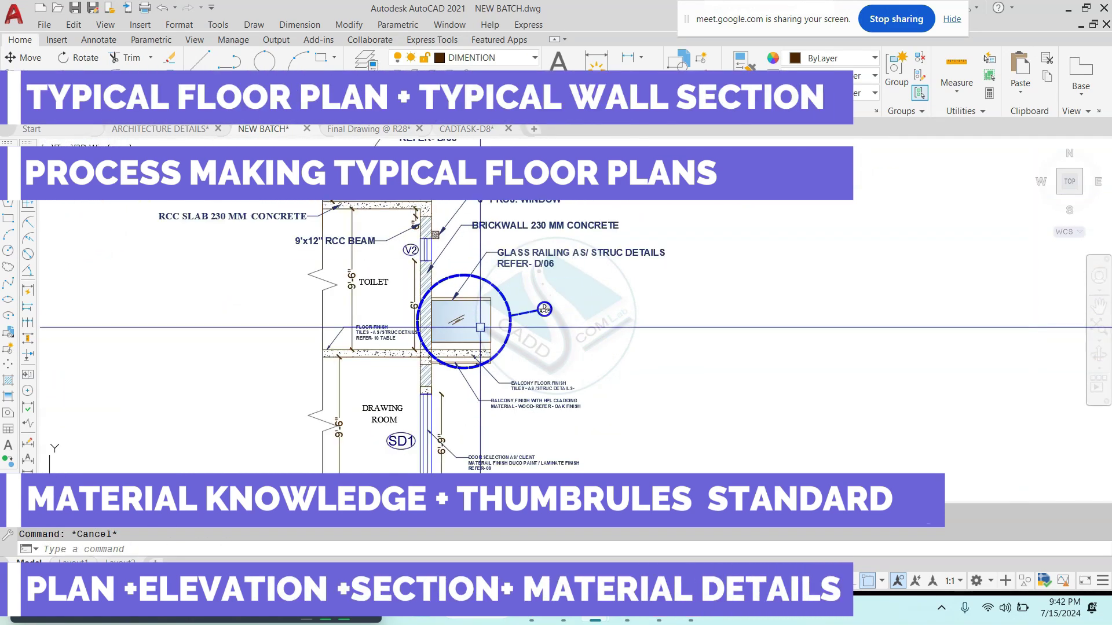
{"action": "scroll", "coordinate": [480, 328], "scroll_direction": "up", "scroll_amount": 2}
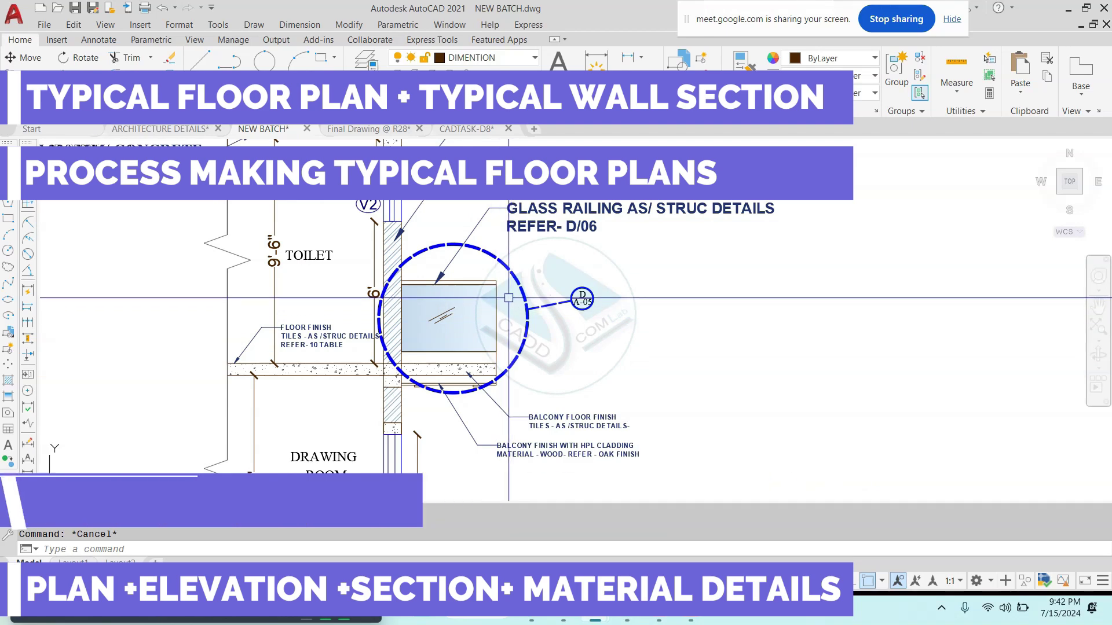
{"action": "scroll", "coordinate": [508, 298], "scroll_direction": "up", "scroll_amount": 4}
{"action": "type", "text": "L"}
{"action": "key", "text": "Return"}
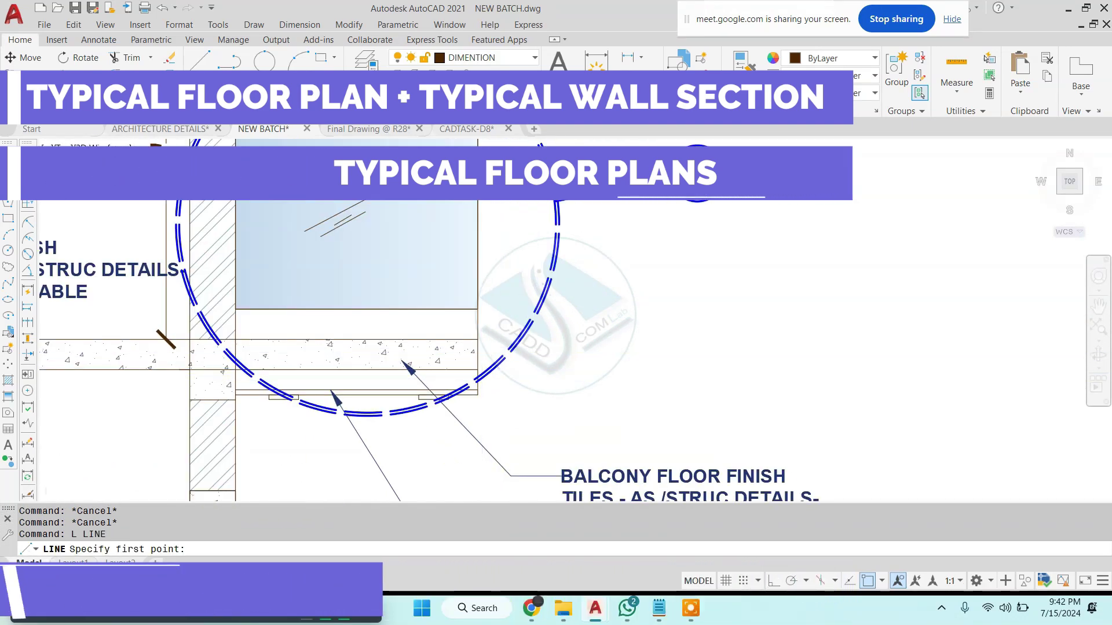
{"action": "scroll", "coordinate": [482, 348], "scroll_direction": "up", "scroll_amount": 4}
{"action": "left_click", "coordinate": [471, 328]}
{"action": "key", "text": "F8"}
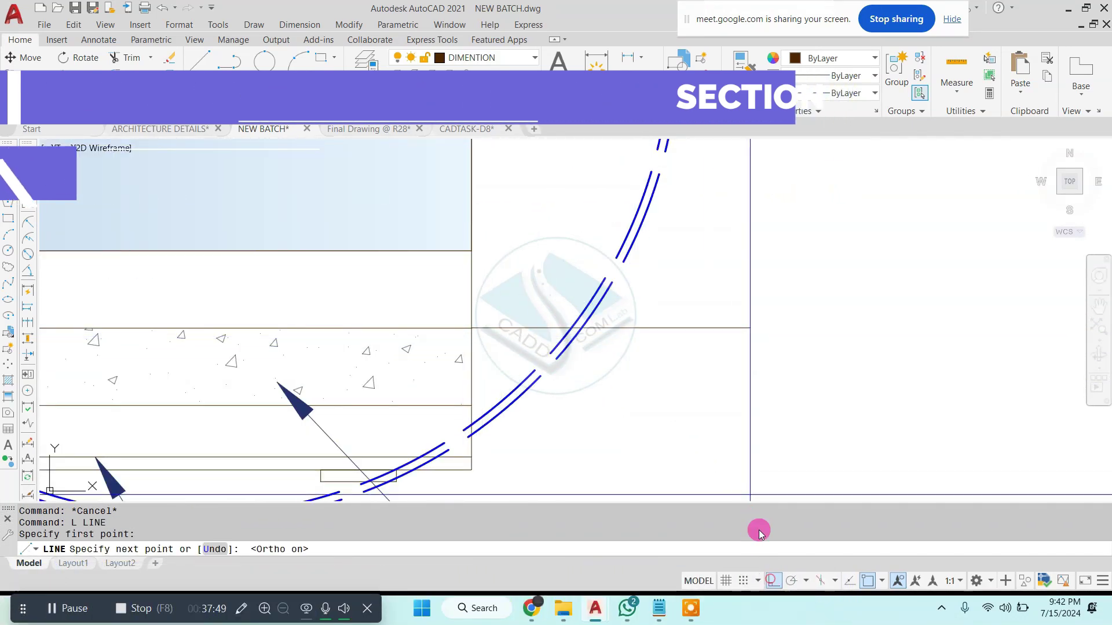
{"action": "type", "text": "6"}
{"action": "key", "text": "Return"}
{"action": "key", "text": "ctrl+z"}
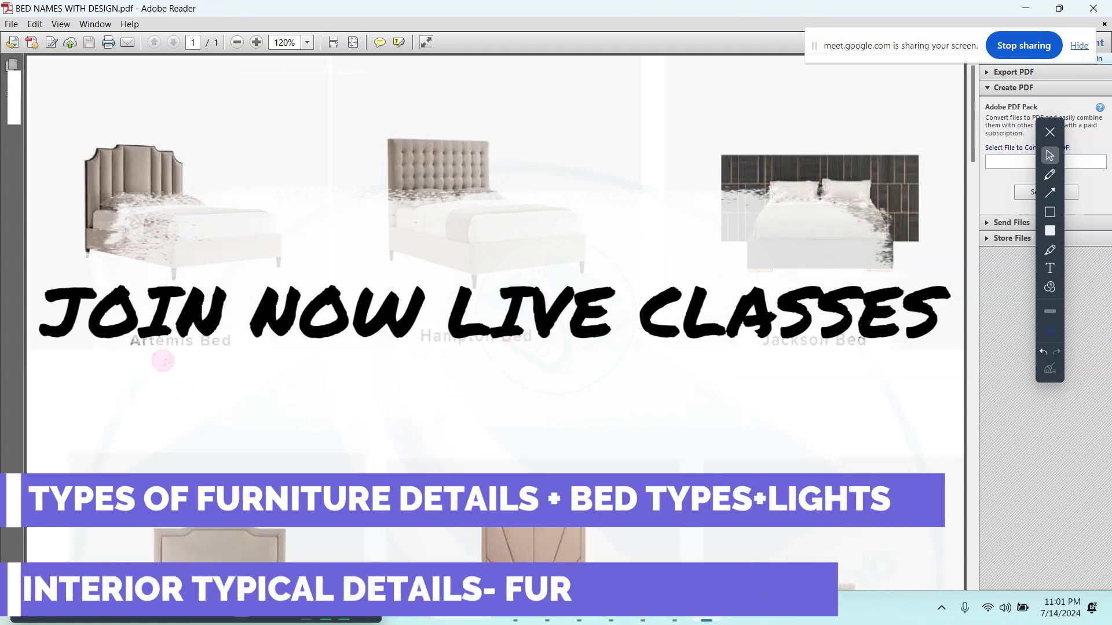
- Look through the named bed designs in the BED NAMES WITH DESIGN PDF in Adobe Reader
{"action": "scroll", "coordinate": [633, 348], "scroll_direction": "down", "scroll_amount": 8}
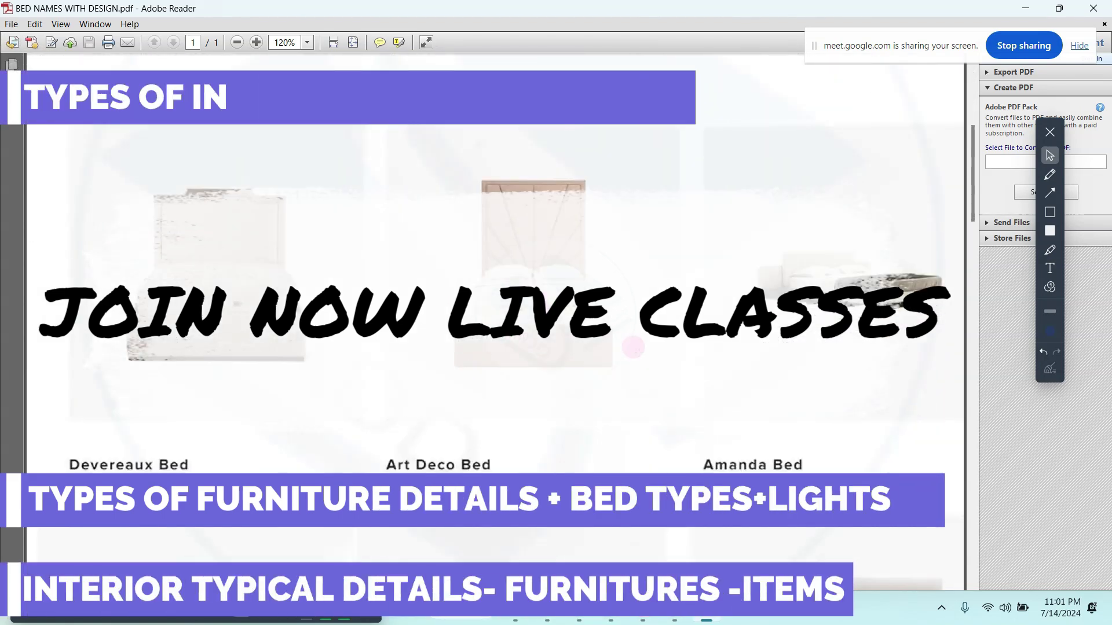
{"action": "scroll", "coordinate": [634, 347], "scroll_direction": "down", "scroll_amount": 3}
{"action": "scroll", "coordinate": [637, 346], "scroll_direction": "up", "scroll_amount": 2}
{"action": "scroll", "coordinate": [951, 309], "scroll_direction": "up", "scroll_amount": 1, "text": "ctrl"}
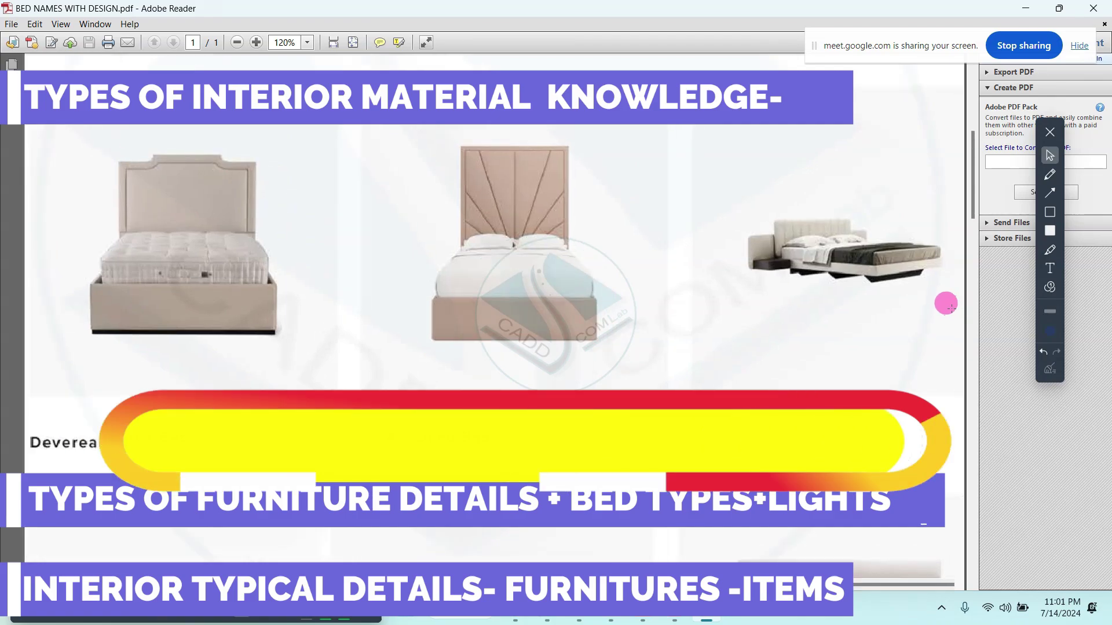
{"action": "scroll", "coordinate": [945, 303], "scroll_direction": "up", "scroll_amount": 3, "text": "ctrl"}
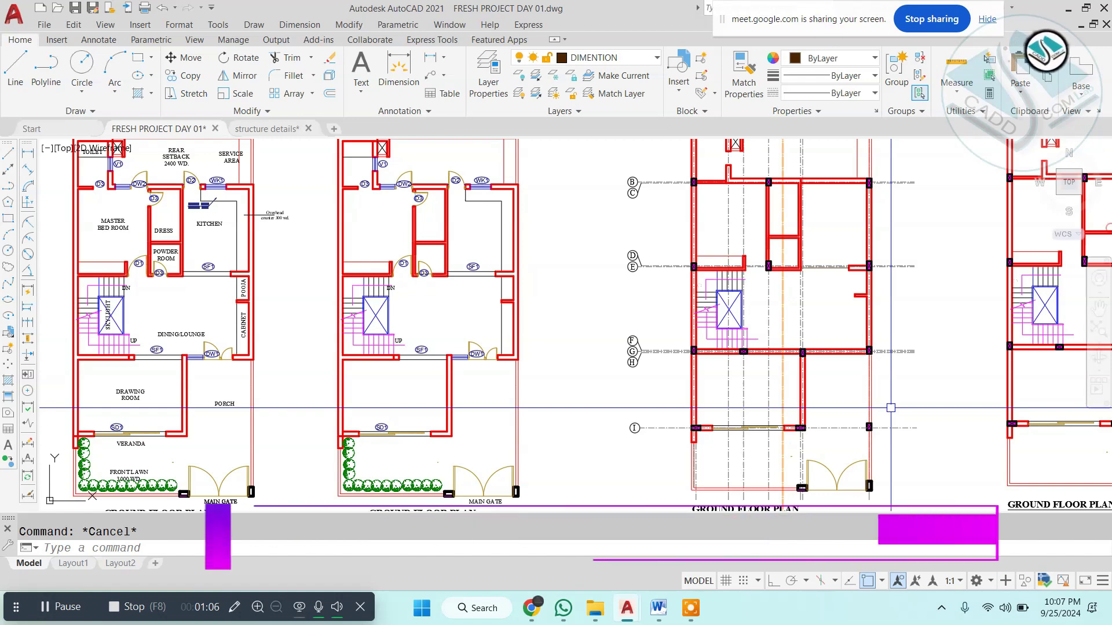
- Survey the FRESH PROJECT DAY 01 drawing in AutoCAD, from the staged plan copies to the framed floor plan sheets
{"action": "scroll", "coordinate": [1025, 232], "scroll_direction": "down", "scroll_amount": 6}
{"action": "mouse_move", "coordinate": [1000, 208]}
{"action": "middle_mouse_down"}
{"action": "mouse_move", "coordinate": [965, 218]}
{"action": "mouse_move", "coordinate": [628, 221]}
{"action": "middle_mouse_up"}
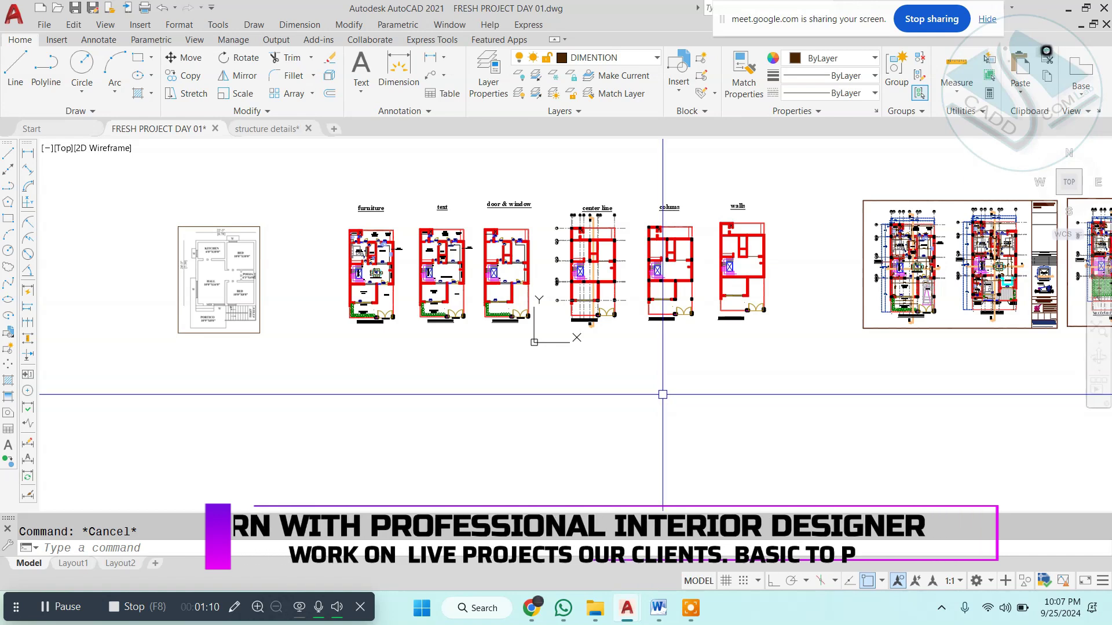
{"action": "mouse_move", "coordinate": [643, 397]}
{"action": "middle_mouse_down"}
{"action": "mouse_move", "coordinate": [496, 410]}
{"action": "mouse_move", "coordinate": [337, 396]}
{"action": "middle_mouse_up"}
{"action": "scroll", "coordinate": [724, 261], "scroll_direction": "up", "scroll_amount": 5}
{"action": "scroll", "coordinate": [724, 261], "scroll_direction": "down", "scroll_amount": 1}
{"action": "middle_click_drag", "start_coordinate": [561, 399], "coordinate": [511, 415]}
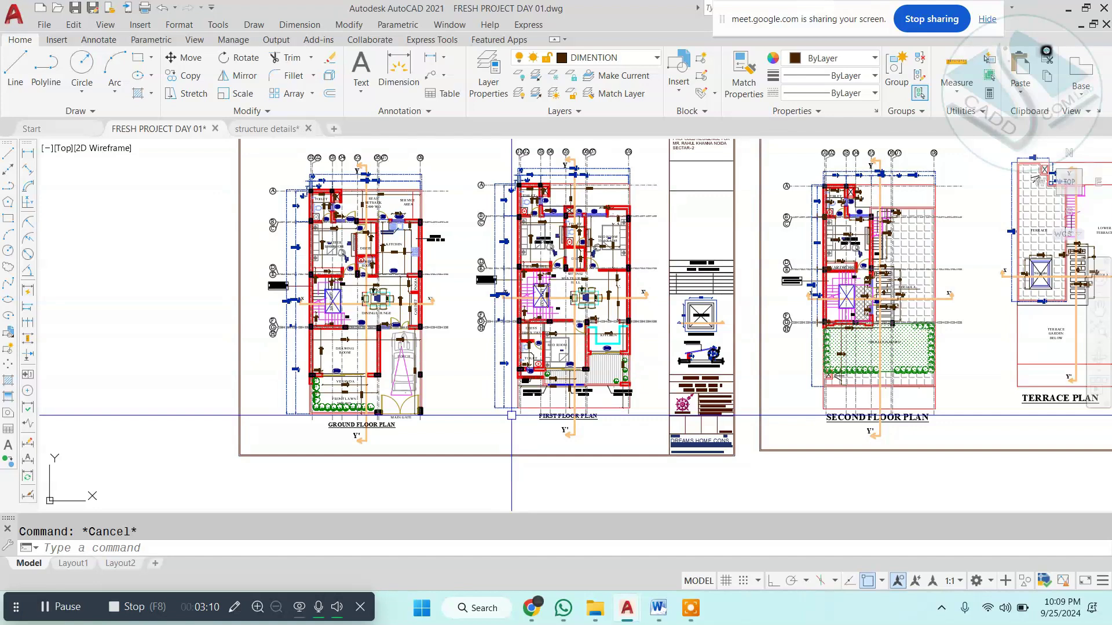
- Examine the ground floor plan's rooms, dimensions and grid lines, and compare them with the first and second floor plans
{"action": "scroll", "coordinate": [511, 416], "scroll_direction": "up", "scroll_amount": 7}
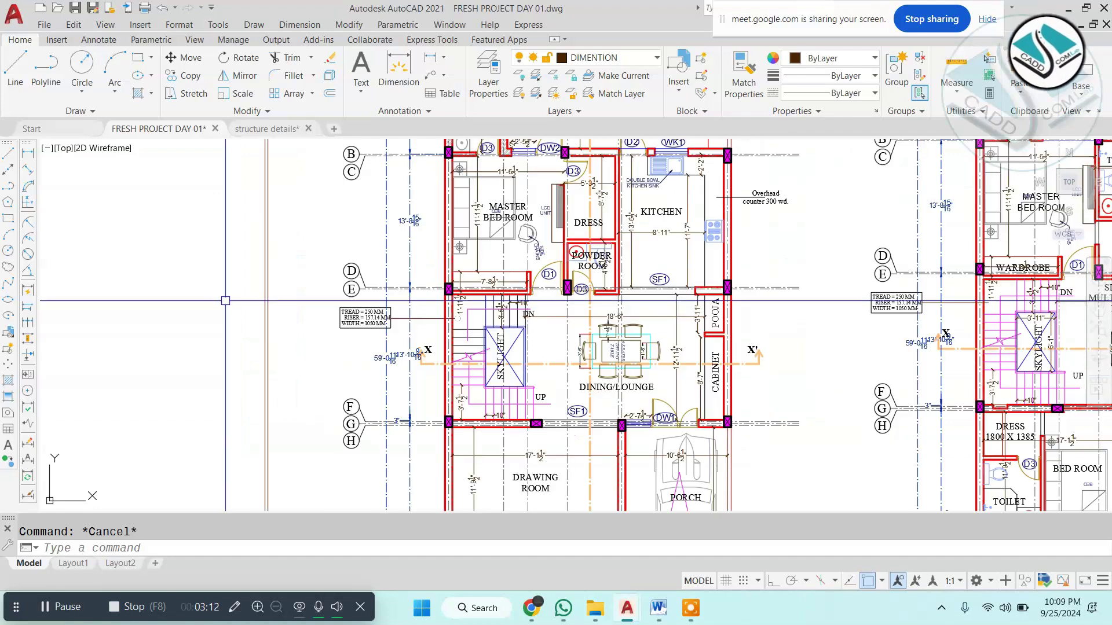
{"action": "scroll", "coordinate": [349, 302], "scroll_direction": "down", "scroll_amount": 5}
{"action": "mouse_move", "coordinate": [349, 302]}
{"action": "middle_mouse_down"}
{"action": "mouse_move", "coordinate": [331, 291]}
{"action": "mouse_move", "coordinate": [382, 291]}
{"action": "middle_mouse_up"}
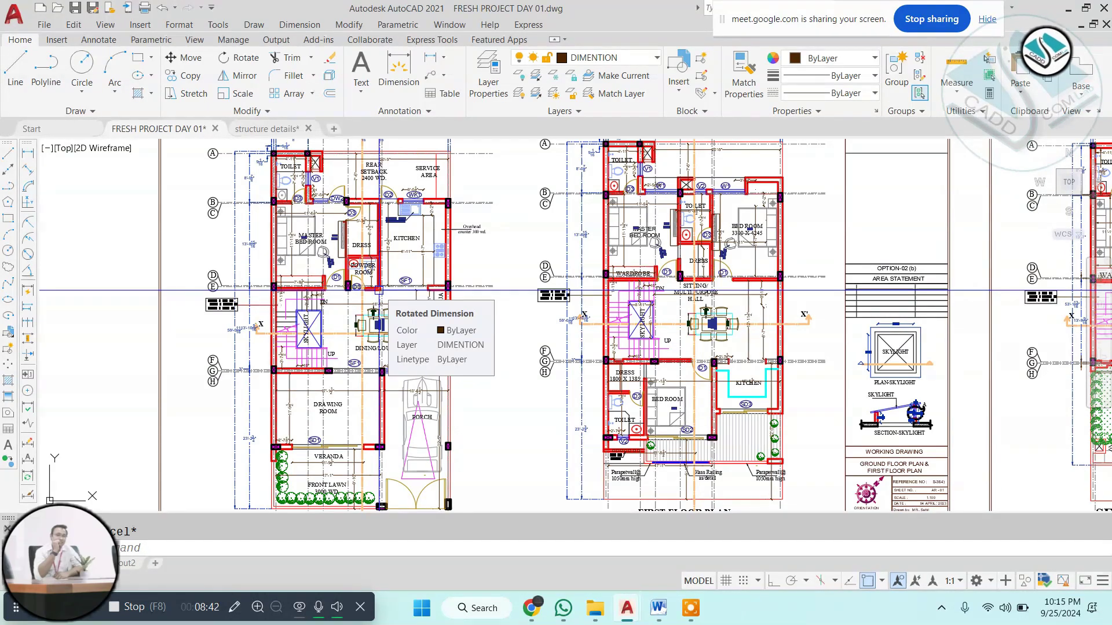
{"action": "scroll", "coordinate": [378, 290], "scroll_direction": "down", "scroll_amount": 2}
{"action": "scroll", "coordinate": [503, 318], "scroll_direction": "up", "scroll_amount": 6}
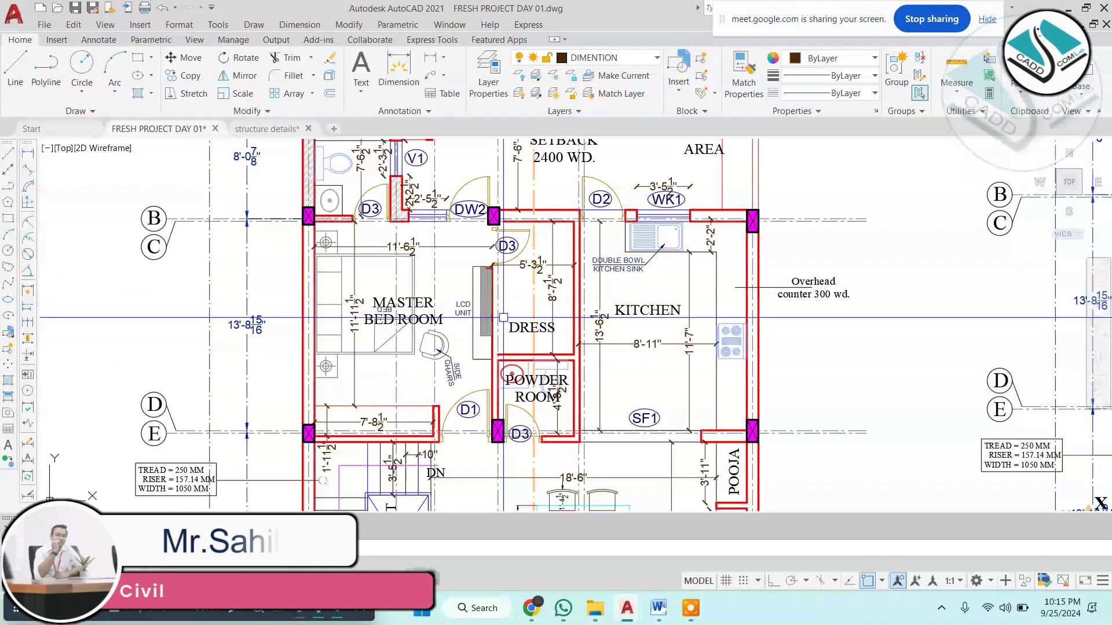
{"action": "middle_click_drag", "start_coordinate": [503, 317], "coordinate": [493, 352]}
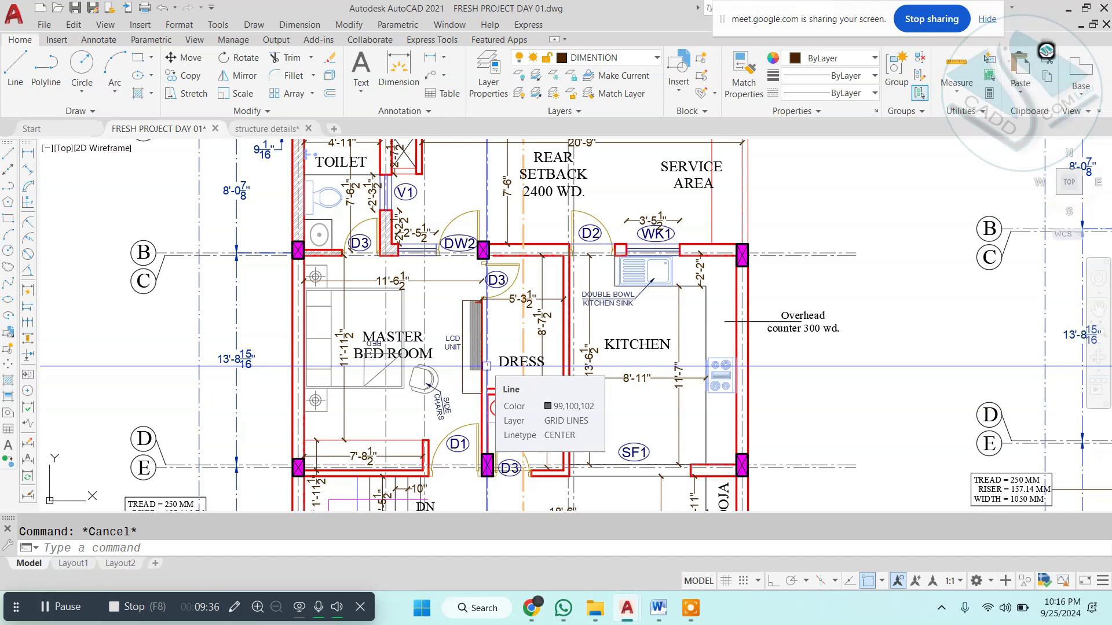
{"action": "scroll", "coordinate": [486, 366], "scroll_direction": "down", "scroll_amount": 5}
{"action": "scroll", "coordinate": [411, 296], "scroll_direction": "up", "scroll_amount": 4}
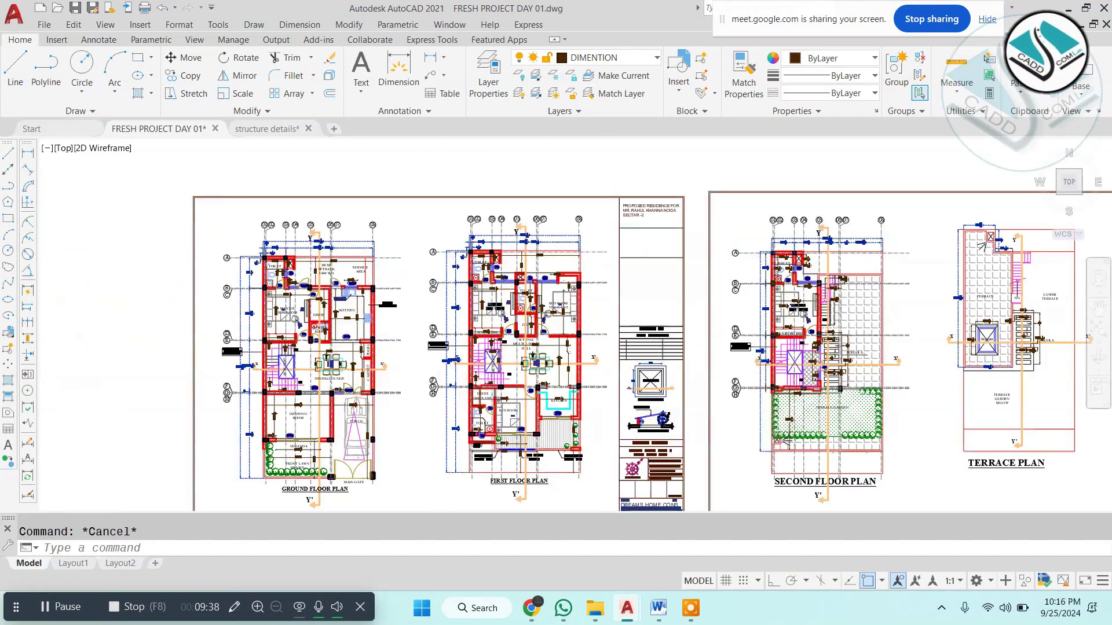
{"action": "middle_click_drag", "start_coordinate": [412, 296], "coordinate": [367, 263]}
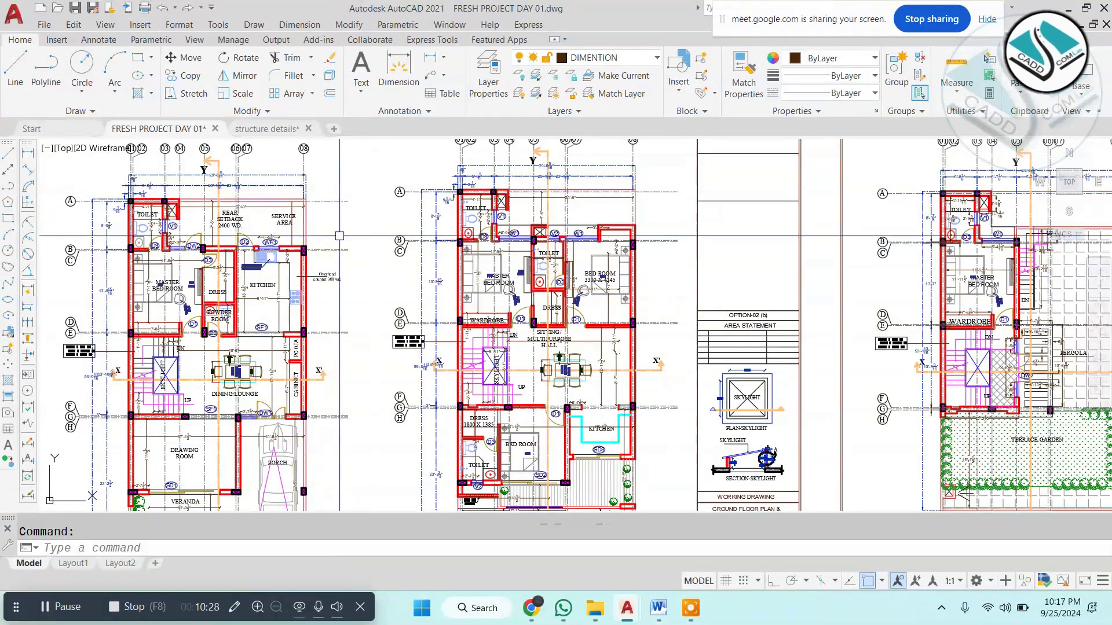
{"action": "scroll", "coordinate": [371, 247], "scroll_direction": "down", "scroll_amount": 4}
{"action": "scroll", "coordinate": [371, 247], "scroll_direction": "up", "scroll_amount": 5}
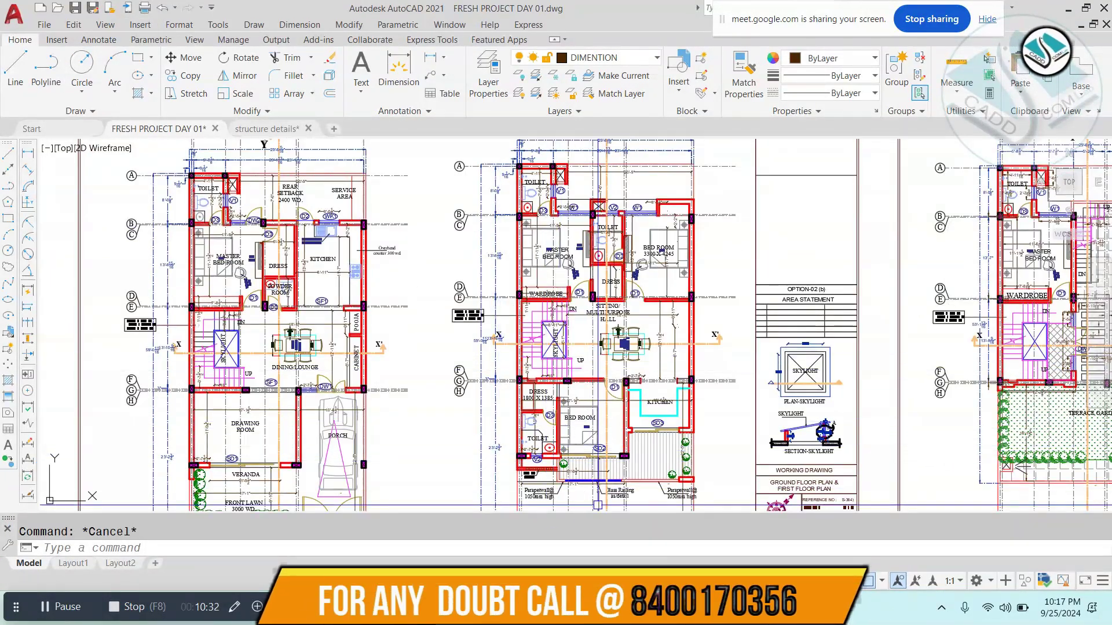
- Switch to the Building by Laws Important Factors document in Word and view its opening section on building by-laws
{"action": "mouse_move", "coordinate": [657, 607]}
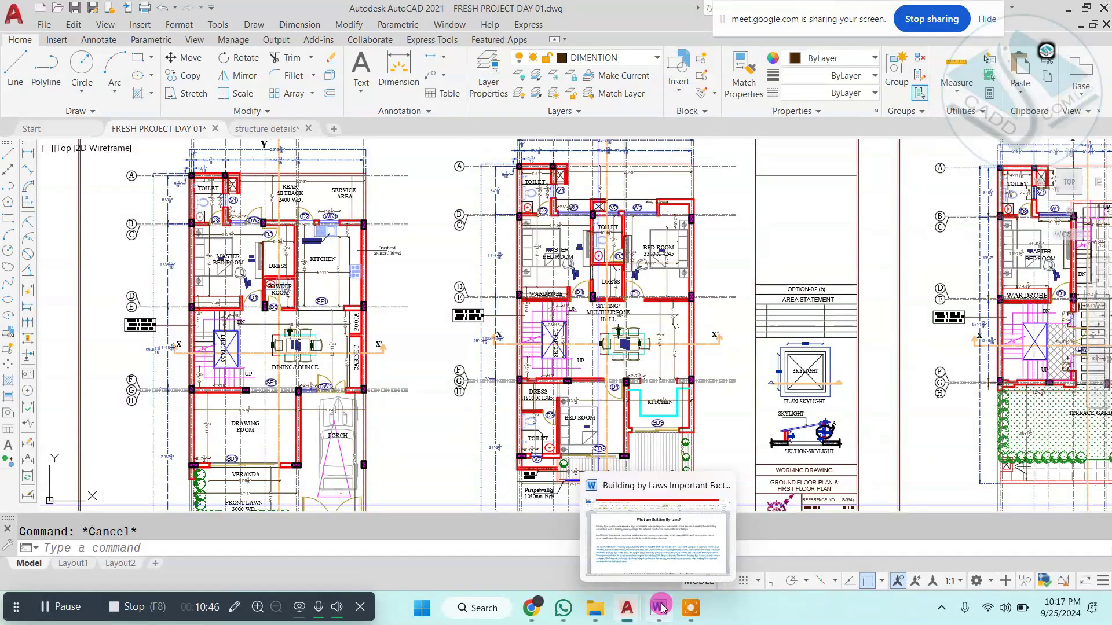
{"action": "left_click", "coordinate": [660, 607]}
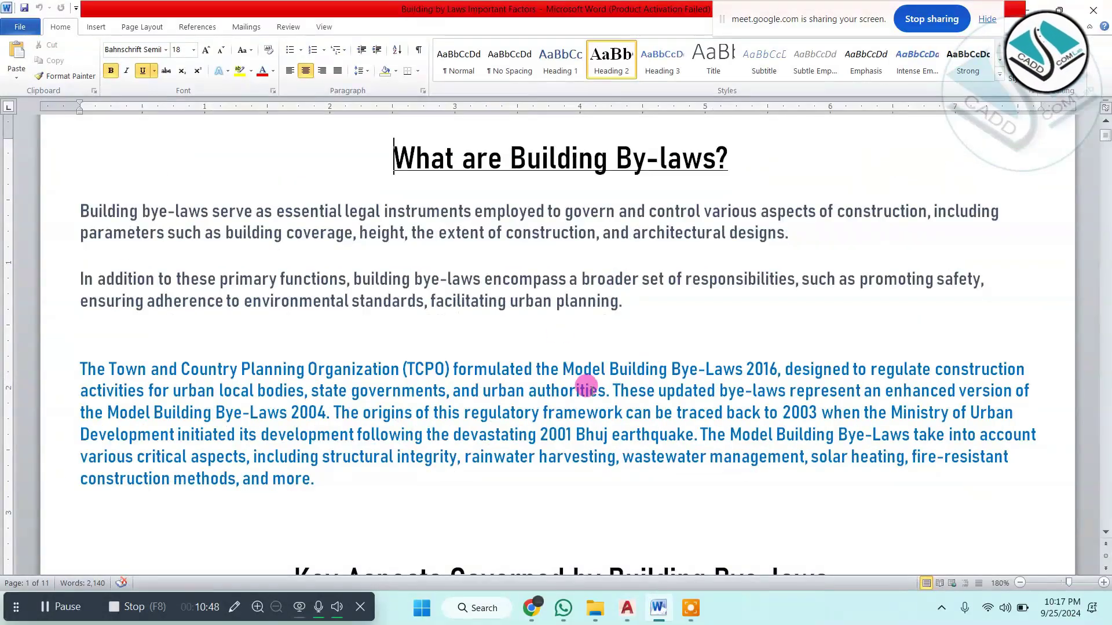
{"action": "scroll", "coordinate": [585, 385], "scroll_direction": "down", "scroll_amount": 3}
{"action": "scroll", "coordinate": [585, 385], "scroll_direction": "up", "scroll_amount": 3}
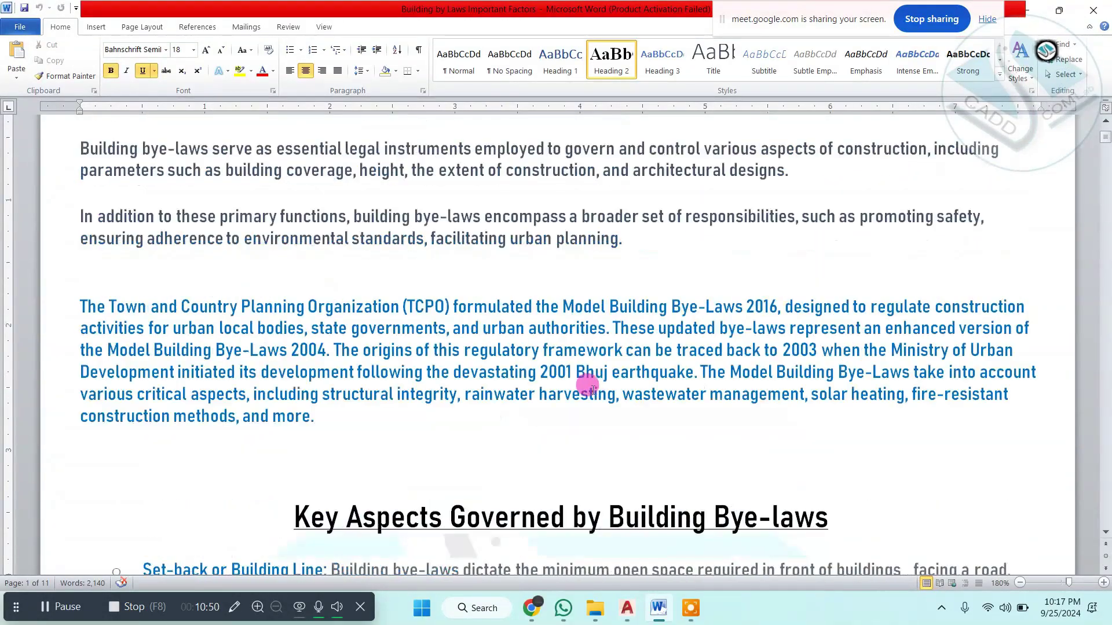
{"action": "scroll", "coordinate": [594, 385], "scroll_direction": "up", "scroll_amount": 3}
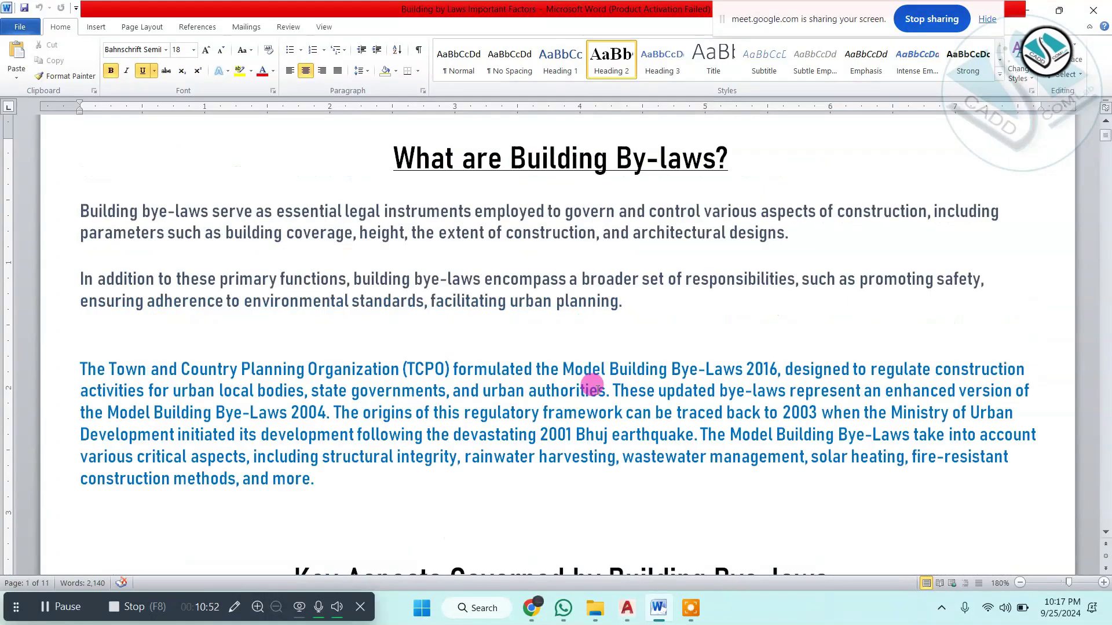
{"action": "scroll", "coordinate": [588, 380], "scroll_direction": "down", "scroll_amount": 3}
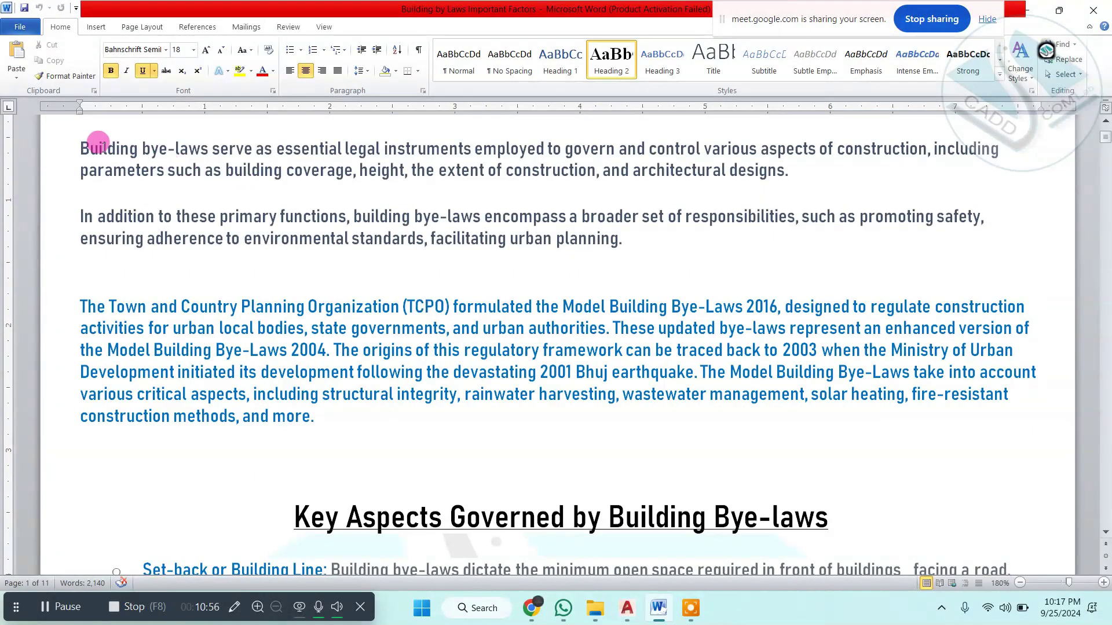
- Read the opening paragraphs on what building bye-laws govern and their broader responsibilities, highlighting the lines as they are covered
{"action": "left_click_drag", "start_coordinate": [97, 143], "coordinate": [997, 149]}
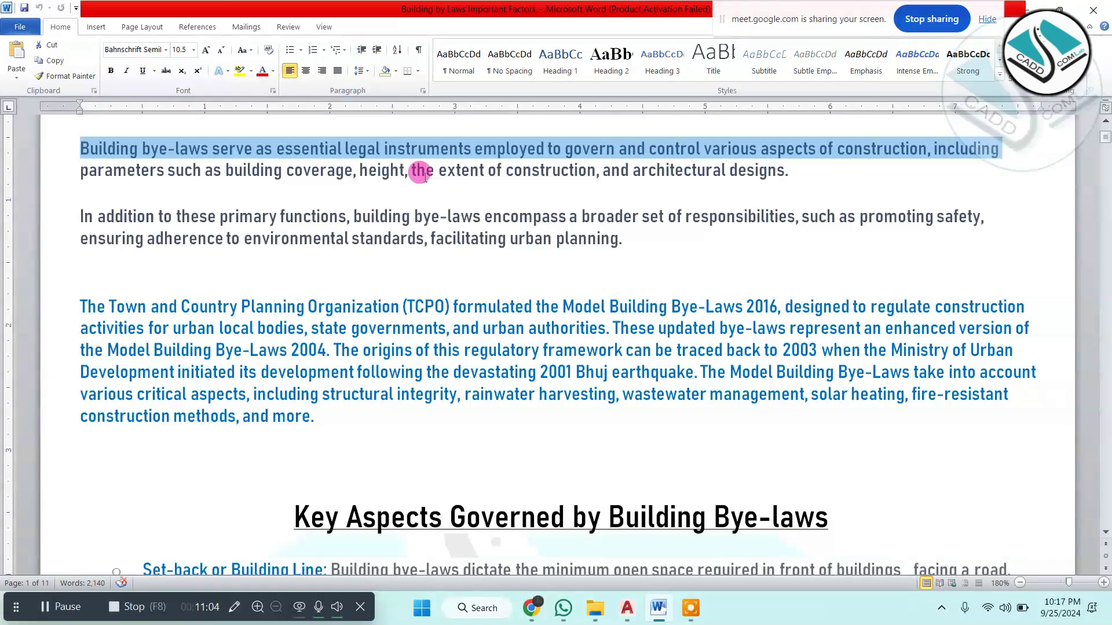
{"action": "left_click_drag", "start_coordinate": [78, 166], "coordinate": [772, 173]}
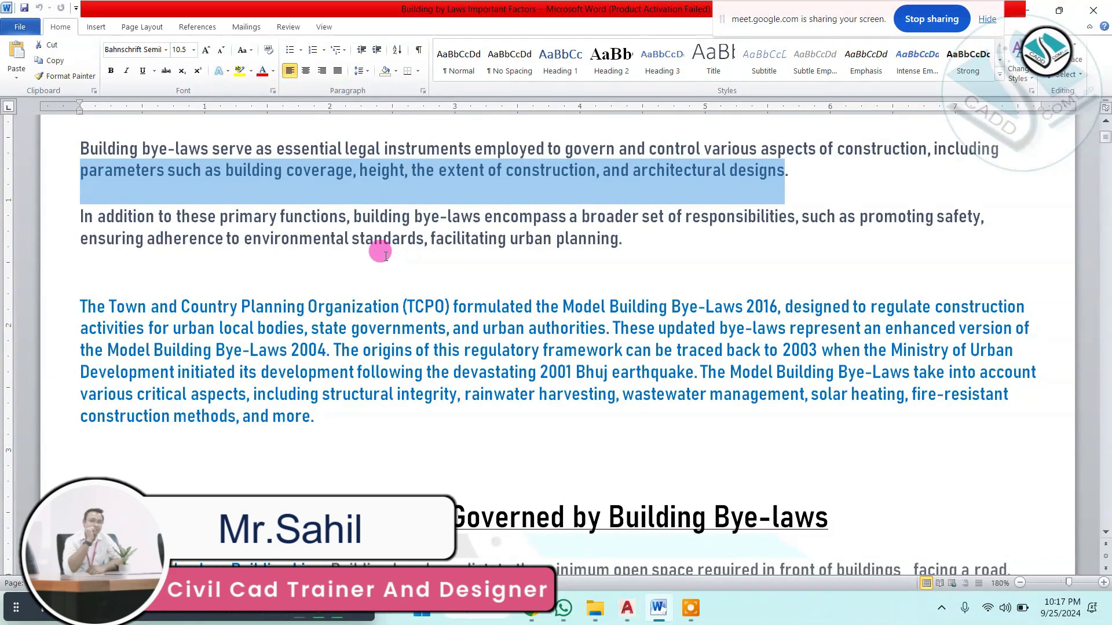
{"action": "left_click_drag", "start_coordinate": [80, 217], "coordinate": [772, 222]}
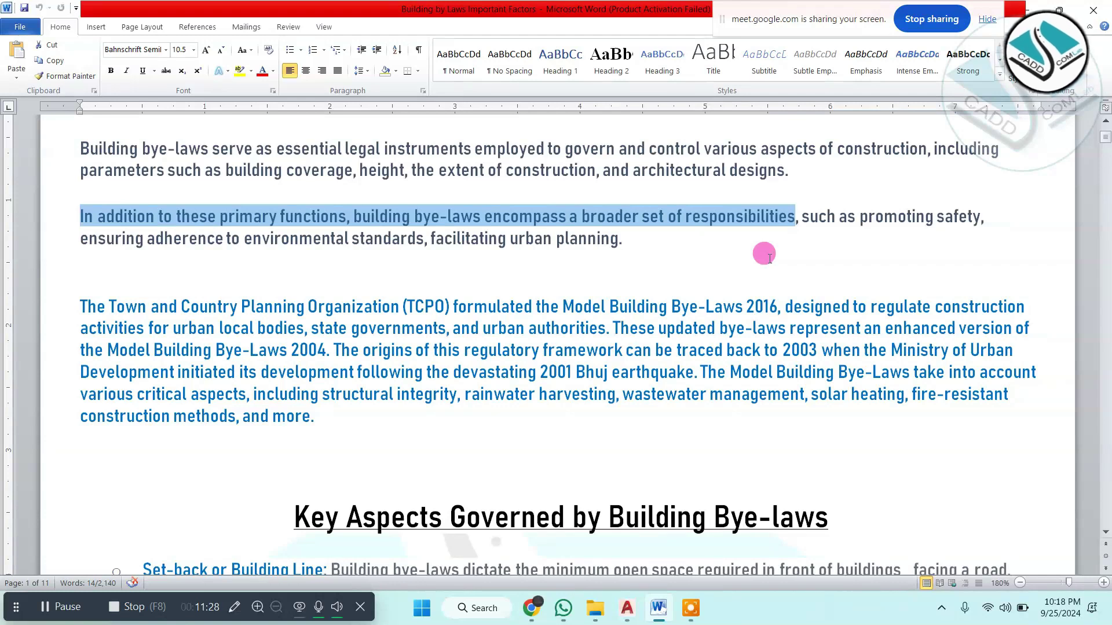
- Read the blue paragraph on the TCPO and the Model Building Bye-Laws 2016 line by line, highlighting each passage covered
{"action": "left_click", "coordinate": [78, 299]}
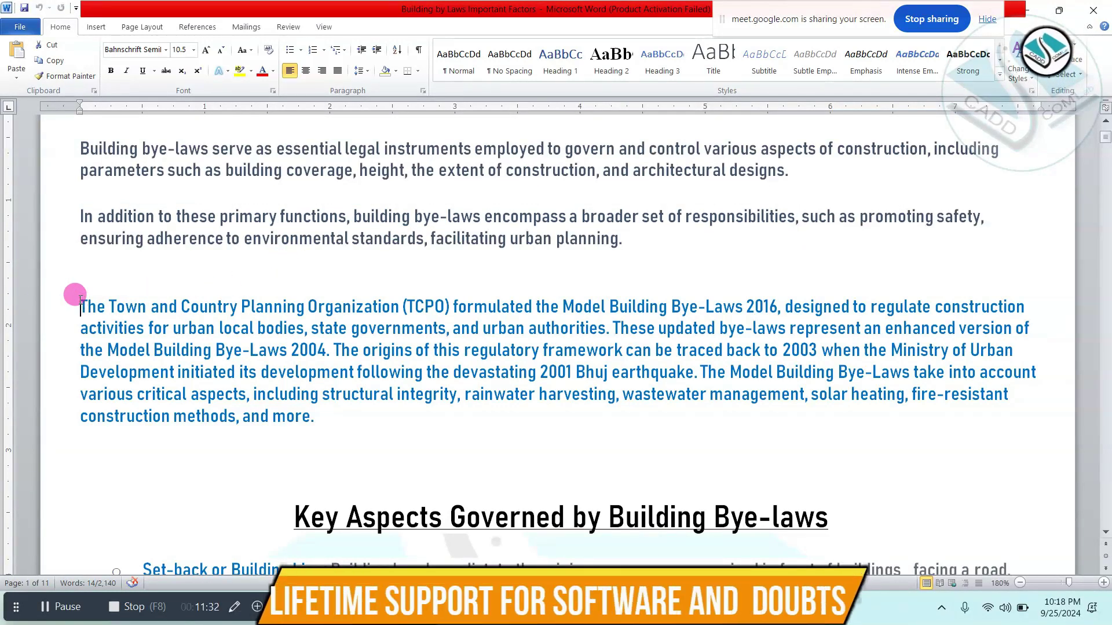
{"action": "left_click_drag", "start_coordinate": [78, 298], "coordinate": [1010, 308]}
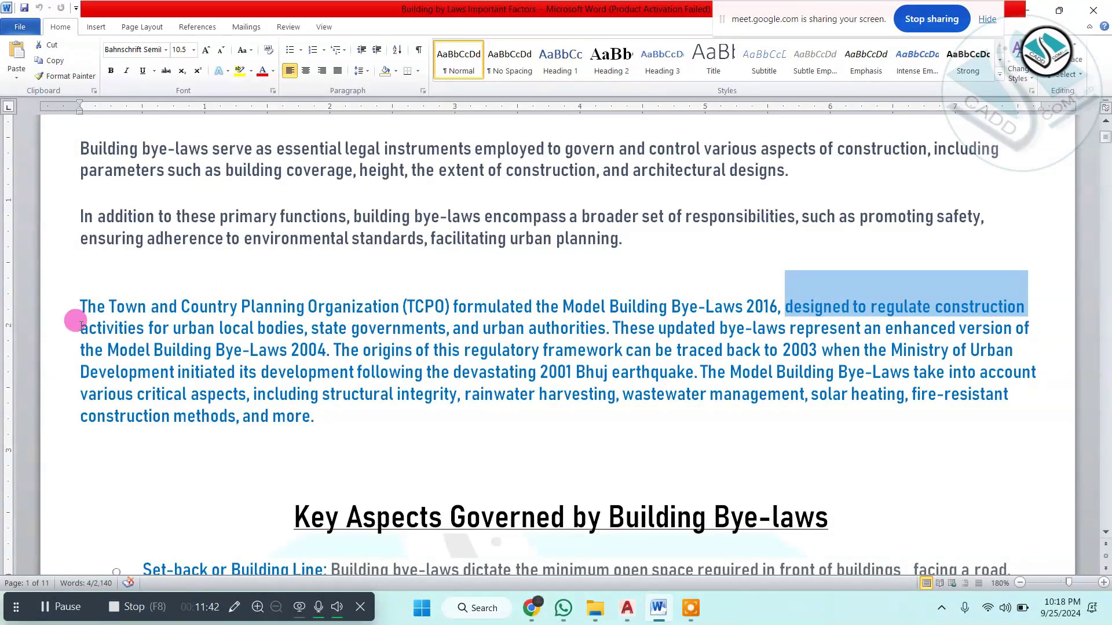
{"action": "left_click_drag", "start_coordinate": [80, 328], "coordinate": [1011, 328]}
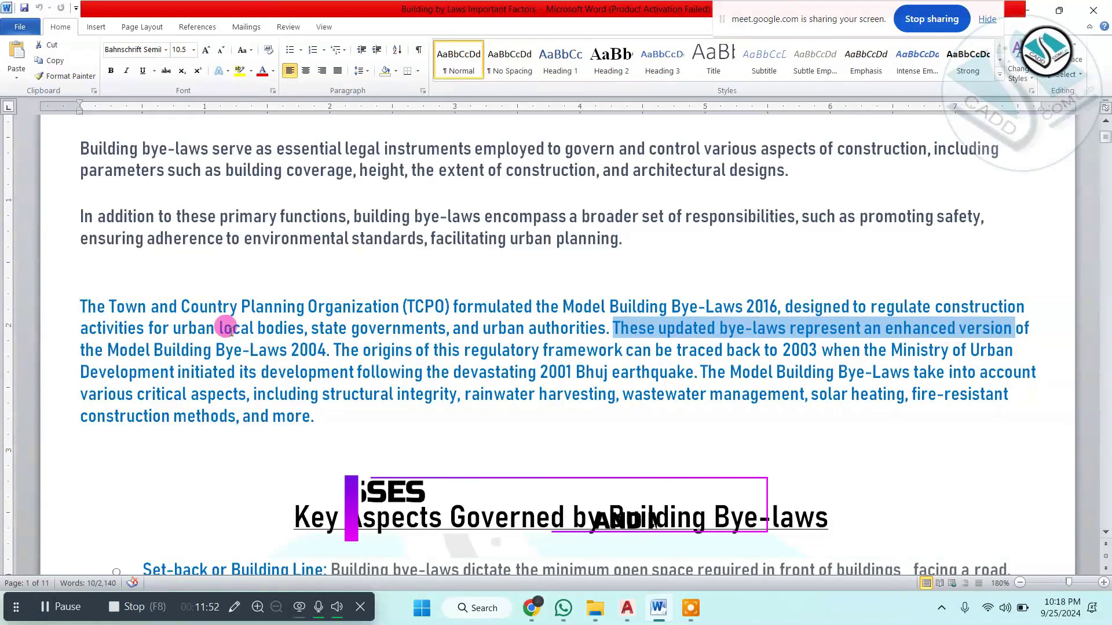
{"action": "mouse_move", "coordinate": [81, 350]}
{"action": "left_mouse_down"}
{"action": "mouse_move", "coordinate": [596, 351]}
{"action": "mouse_move", "coordinate": [767, 337]}
{"action": "mouse_move", "coordinate": [989, 359]}
{"action": "left_mouse_up"}
{"action": "left_click_drag", "start_coordinate": [81, 373], "coordinate": [683, 370]}
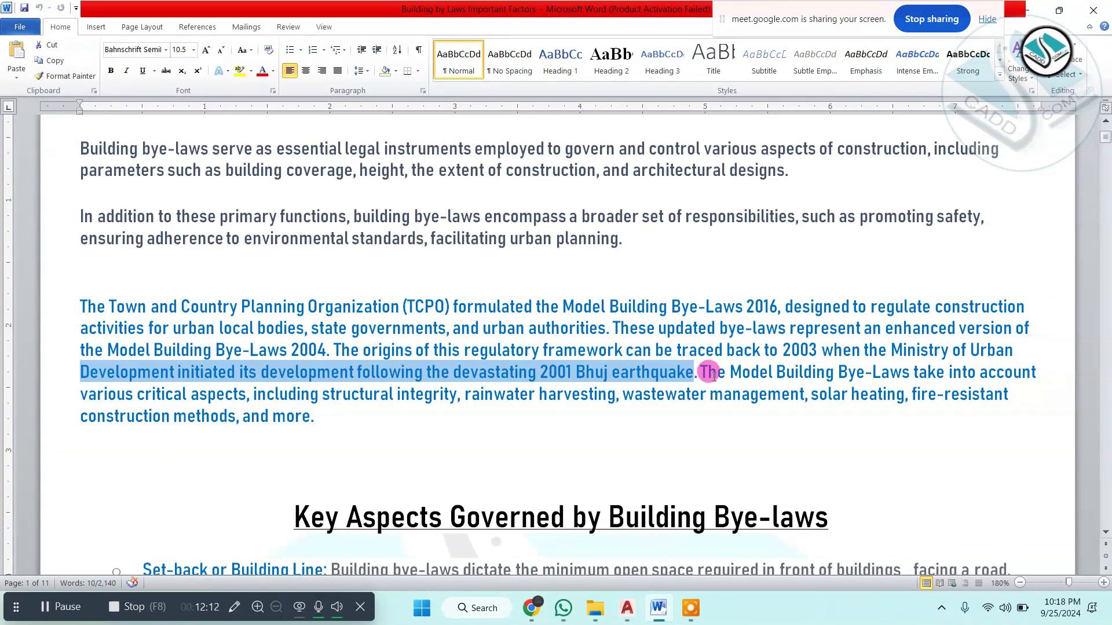
{"action": "left_click_drag", "start_coordinate": [708, 372], "coordinate": [1014, 369]}
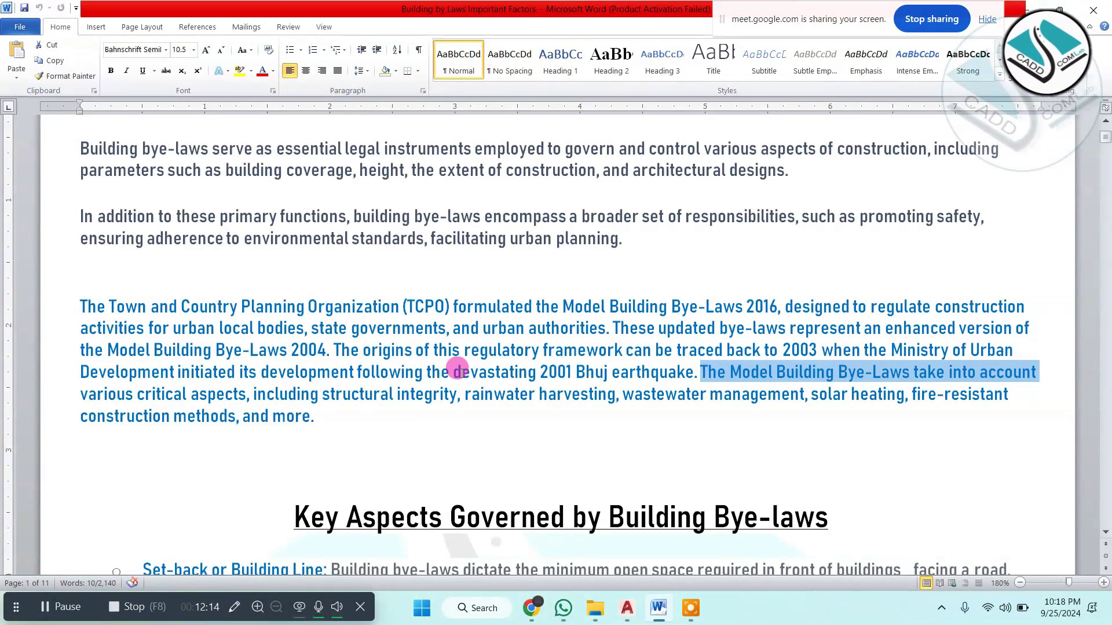
{"action": "left_click_drag", "start_coordinate": [78, 402], "coordinate": [1008, 395]}
{"action": "left_click_drag", "start_coordinate": [82, 415], "coordinate": [359, 428]}
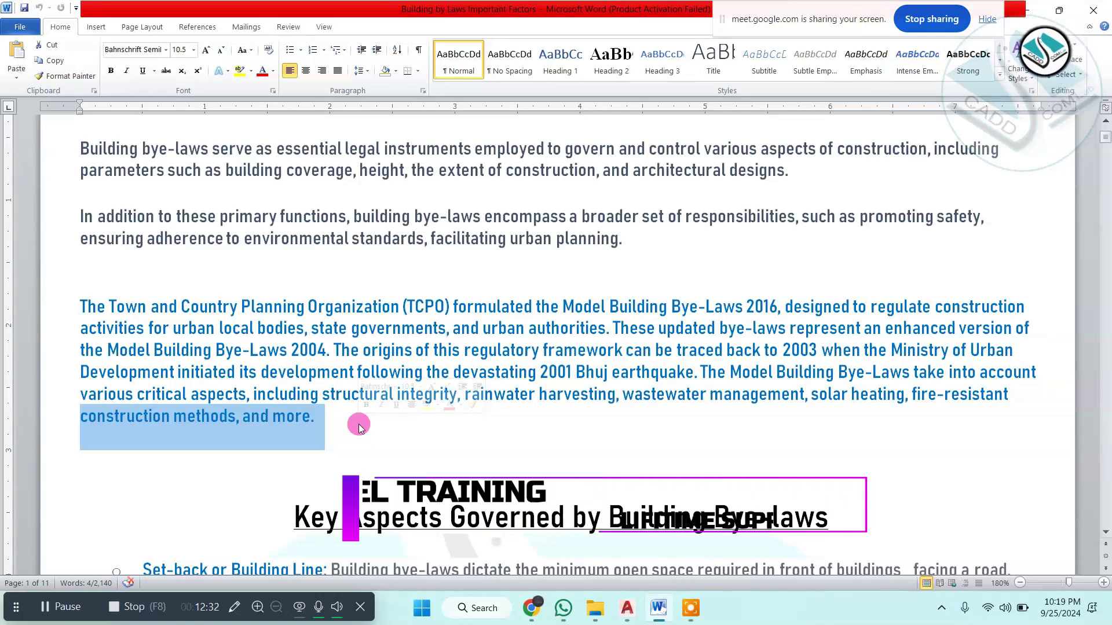
- Go through the Key Aspects Governed by Building Bye-laws list, highlighting the items from Set-back or Building Line to Structural Designs
{"action": "scroll", "coordinate": [361, 371], "scroll_direction": "down", "scroll_amount": 5}
{"action": "scroll", "coordinate": [361, 371], "scroll_direction": "down", "scroll_amount": 1}
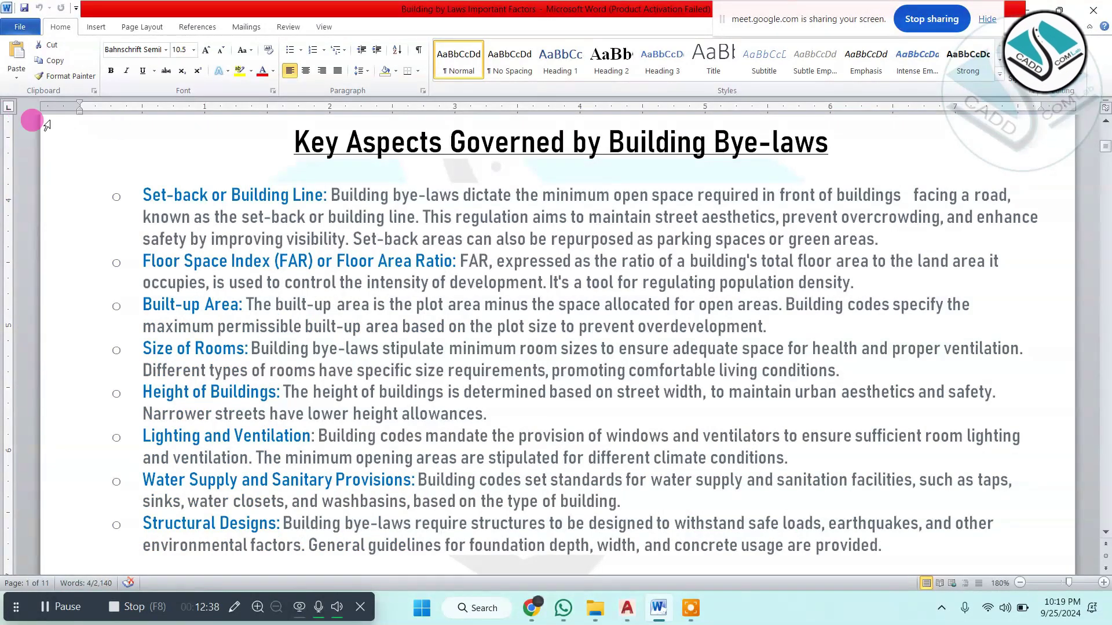
{"action": "left_click_drag", "start_coordinate": [142, 195], "coordinate": [322, 196]}
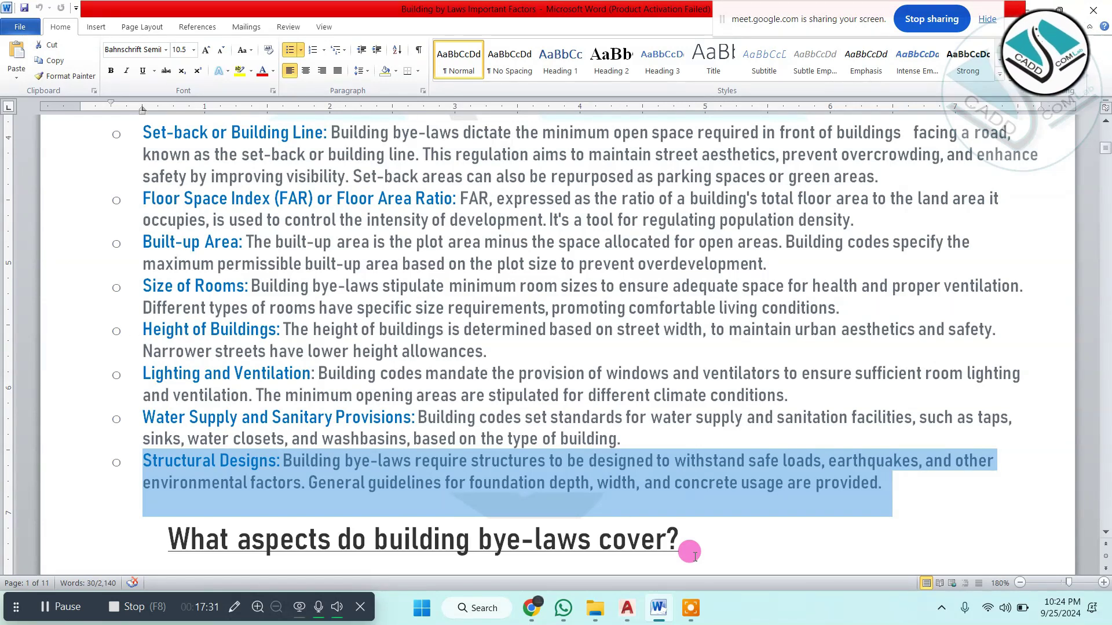
- Find the table of front, rear and side setbacks by plot size and circle it with the on-screen pen
{"action": "scroll", "coordinate": [694, 556], "scroll_direction": "down", "scroll_amount": 15}
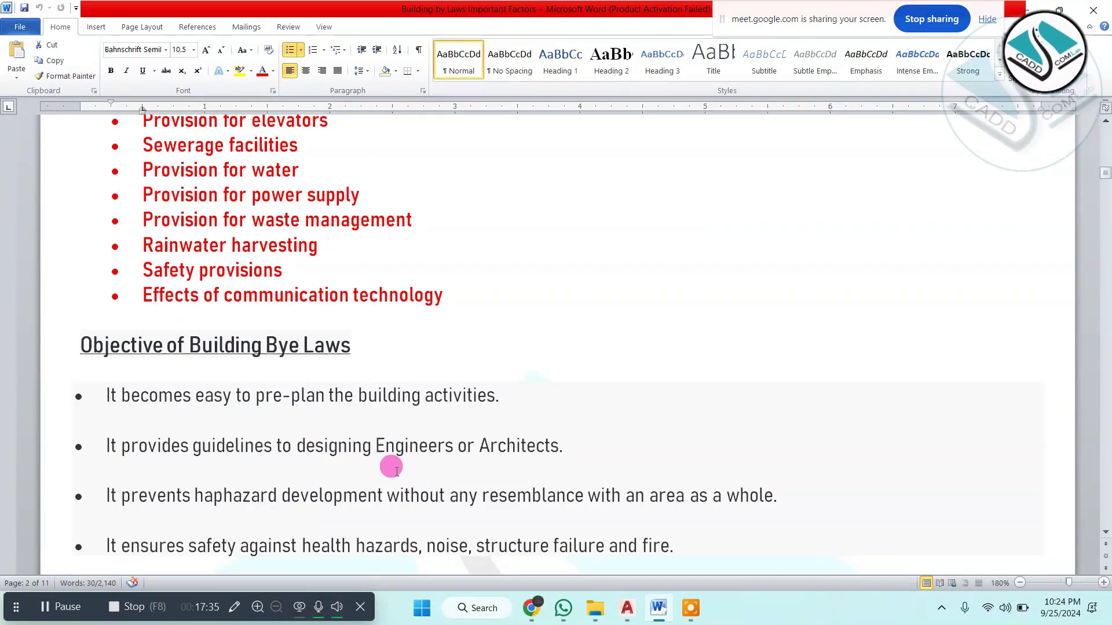
{"action": "scroll", "coordinate": [370, 461], "scroll_direction": "down", "scroll_amount": 2}
{"action": "scroll", "coordinate": [368, 457], "scroll_direction": "down", "scroll_amount": 15}
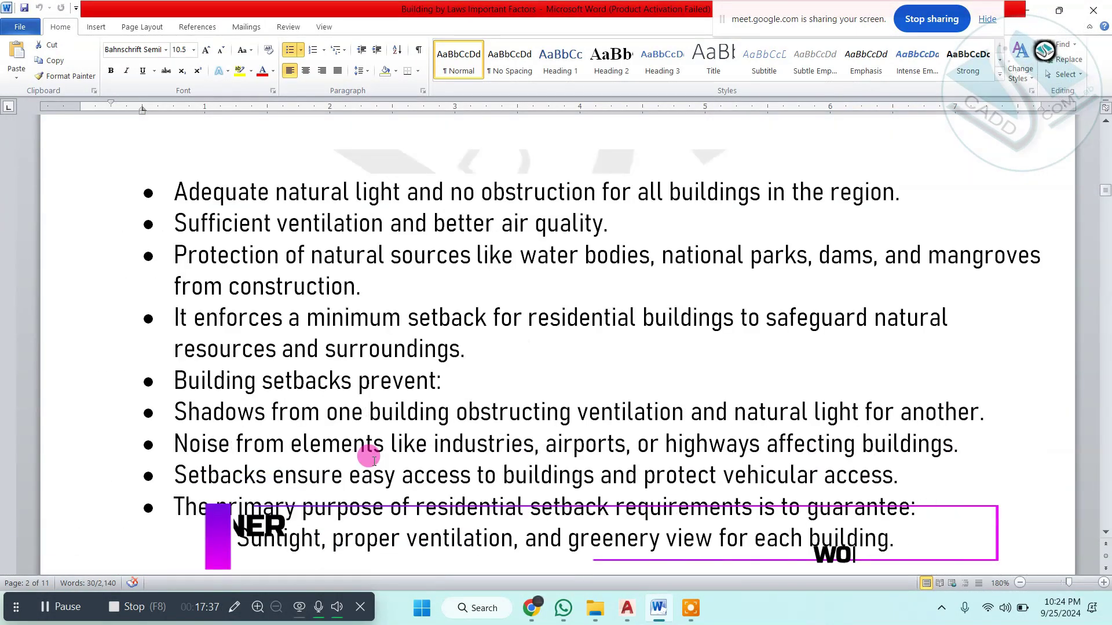
{"action": "scroll", "coordinate": [369, 451], "scroll_direction": "down", "scroll_amount": 6}
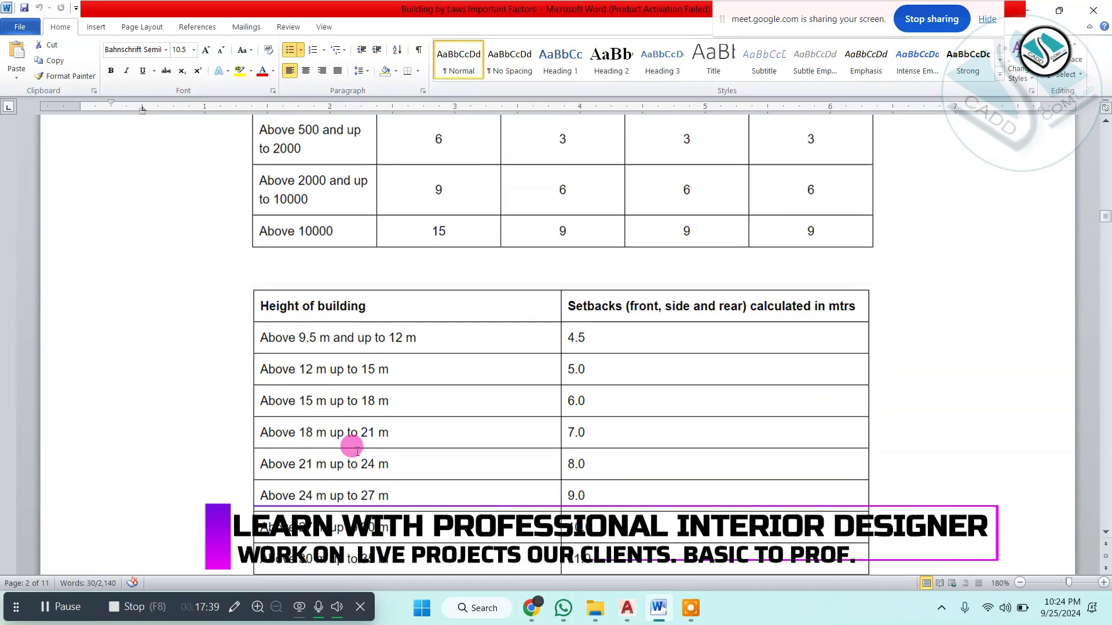
{"action": "scroll", "coordinate": [355, 442], "scroll_direction": "up", "scroll_amount": 4}
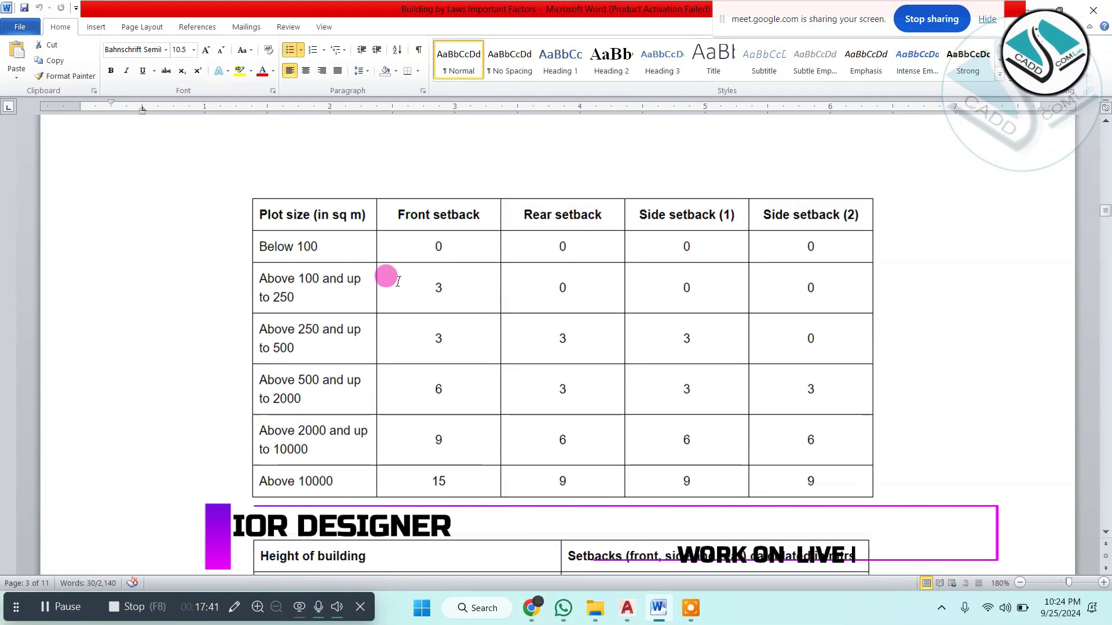
{"action": "left_click", "coordinate": [233, 607]}
{"action": "left_click", "coordinate": [1068, 372]}
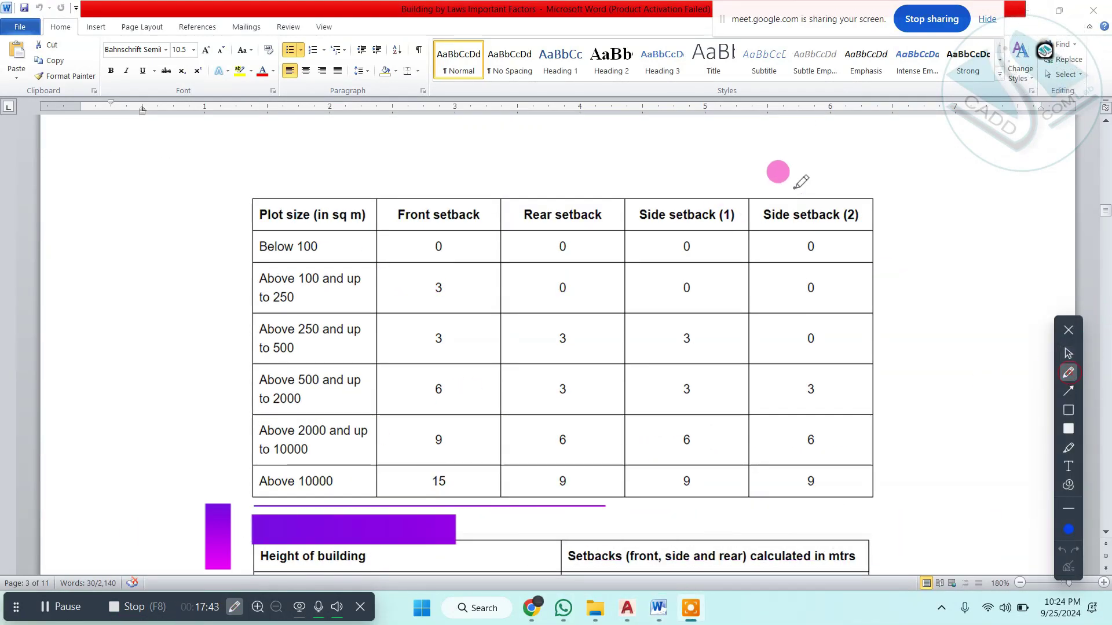
{"action": "mouse_move", "coordinate": [788, 187]}
{"action": "left_mouse_down"}
{"action": "mouse_move", "coordinate": [1025, 397]}
{"action": "mouse_move", "coordinate": [544, 147]}
{"action": "left_mouse_up"}
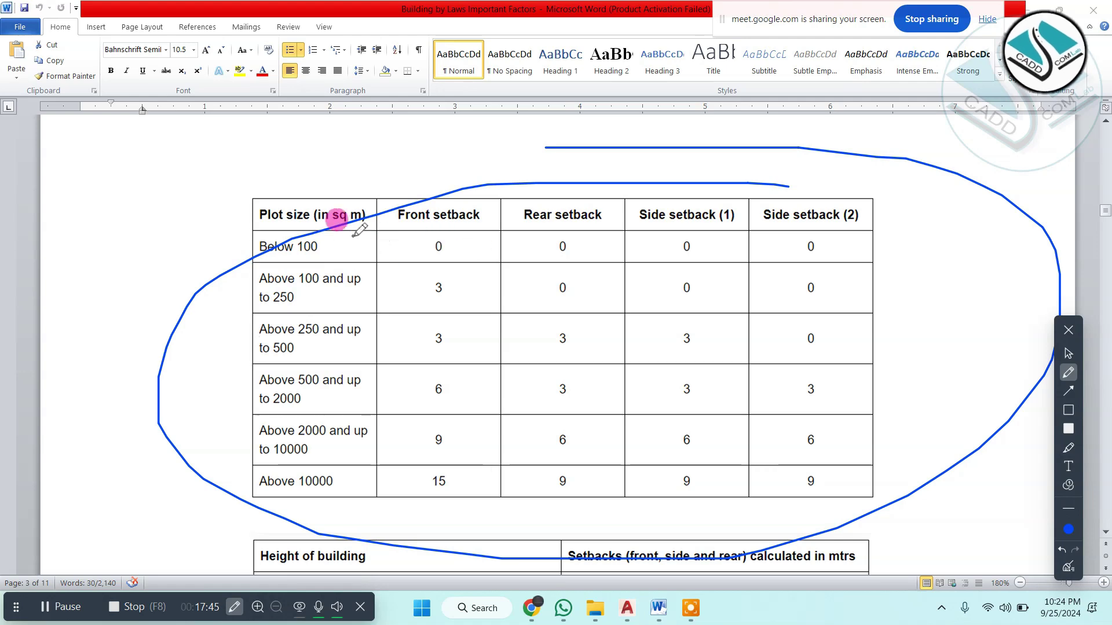
- Mark the plot-size rows from Below 100 to Above 10000 and outline the setback columns, clearing all pen marks when done
{"action": "left_click_drag", "start_coordinate": [337, 235], "coordinate": [413, 215]}
{"action": "left_click_drag", "start_coordinate": [313, 292], "coordinate": [406, 268]}
{"action": "left_click_drag", "start_coordinate": [324, 327], "coordinate": [407, 301]}
{"action": "left_click_drag", "start_coordinate": [328, 354], "coordinate": [462, 335]}
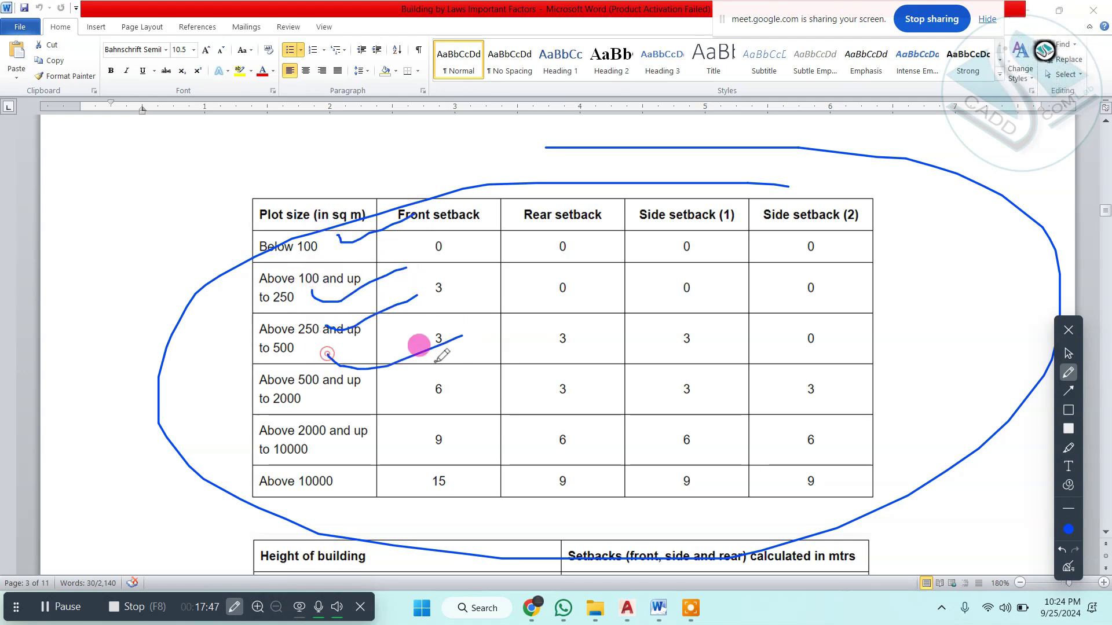
{"action": "left_click_drag", "start_coordinate": [319, 397], "coordinate": [459, 383]}
{"action": "left_click_drag", "start_coordinate": [342, 433], "coordinate": [461, 420]}
{"action": "left_click_drag", "start_coordinate": [334, 470], "coordinate": [596, 429]}
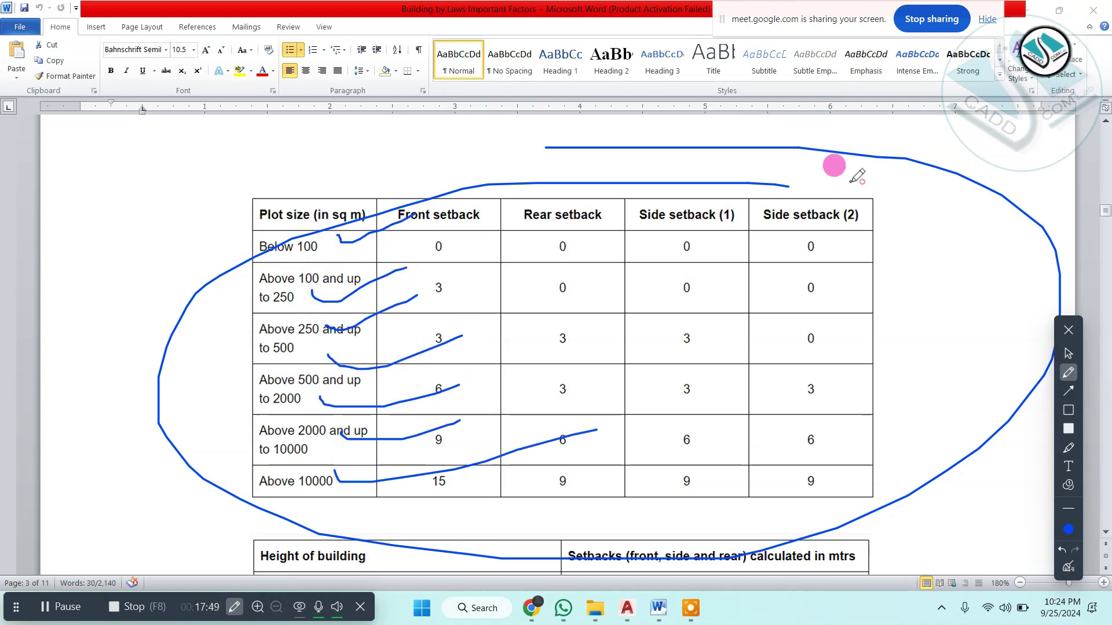
{"action": "mouse_move", "coordinate": [863, 182]}
{"action": "left_mouse_down"}
{"action": "mouse_move", "coordinate": [806, 489]}
{"action": "mouse_move", "coordinate": [824, 148]}
{"action": "left_mouse_up"}
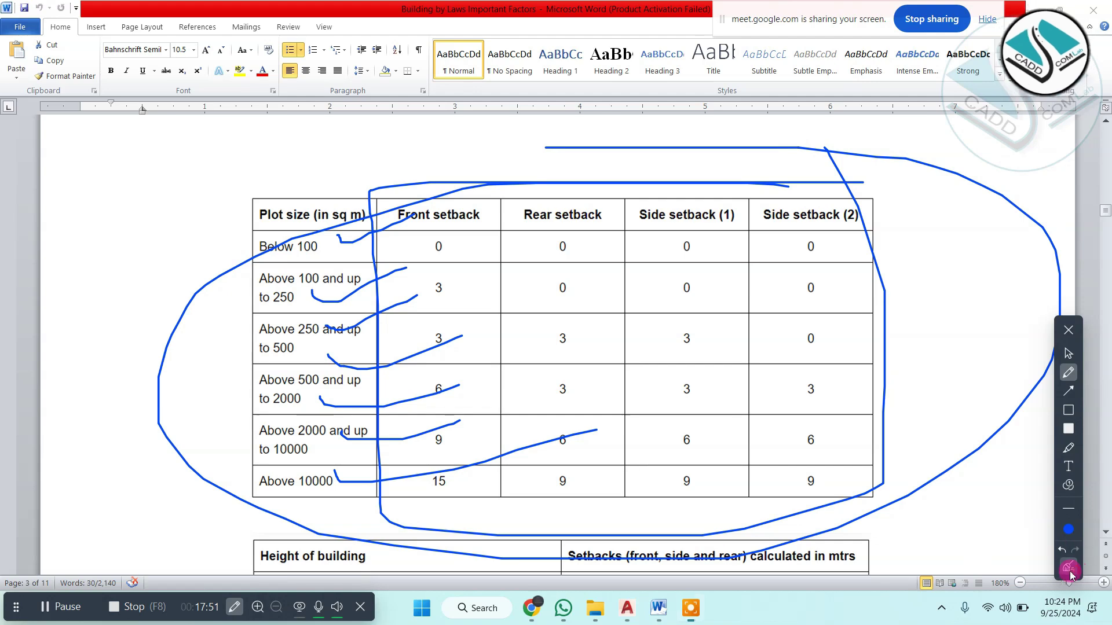
{"action": "left_click", "coordinate": [1068, 566]}
{"action": "left_click", "coordinate": [1069, 330]}
- Circle the table of setbacks by building height with the on-screen pen, clearing the mark when done
{"action": "scroll", "coordinate": [713, 370], "scroll_direction": "down", "scroll_amount": 3}
{"action": "scroll", "coordinate": [713, 370], "scroll_direction": "down", "scroll_amount": 6}
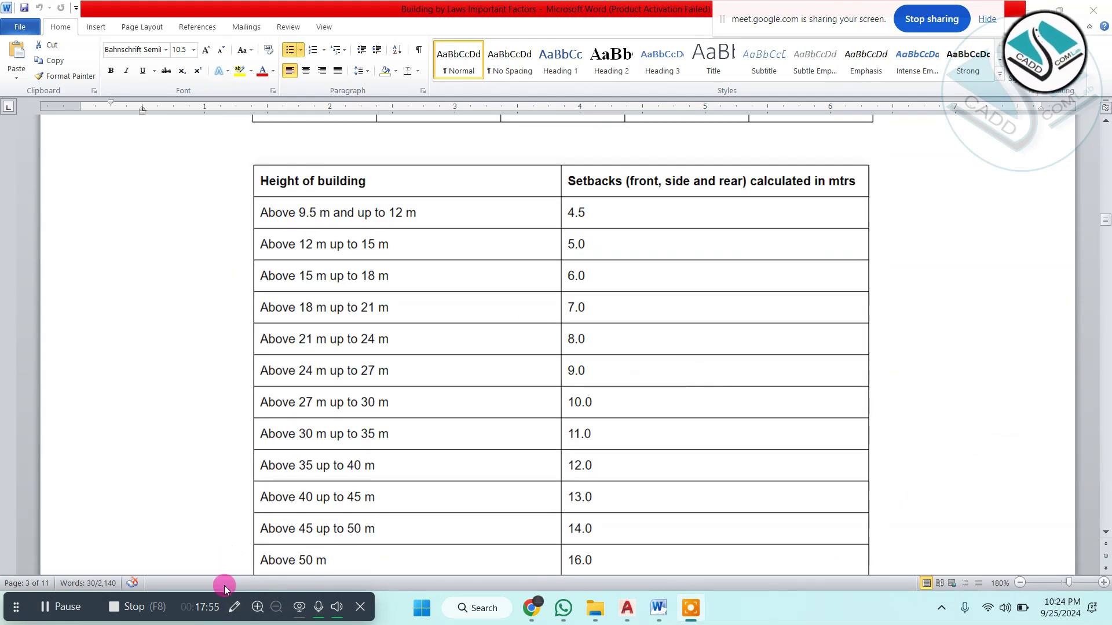
{"action": "left_click", "coordinate": [234, 607]}
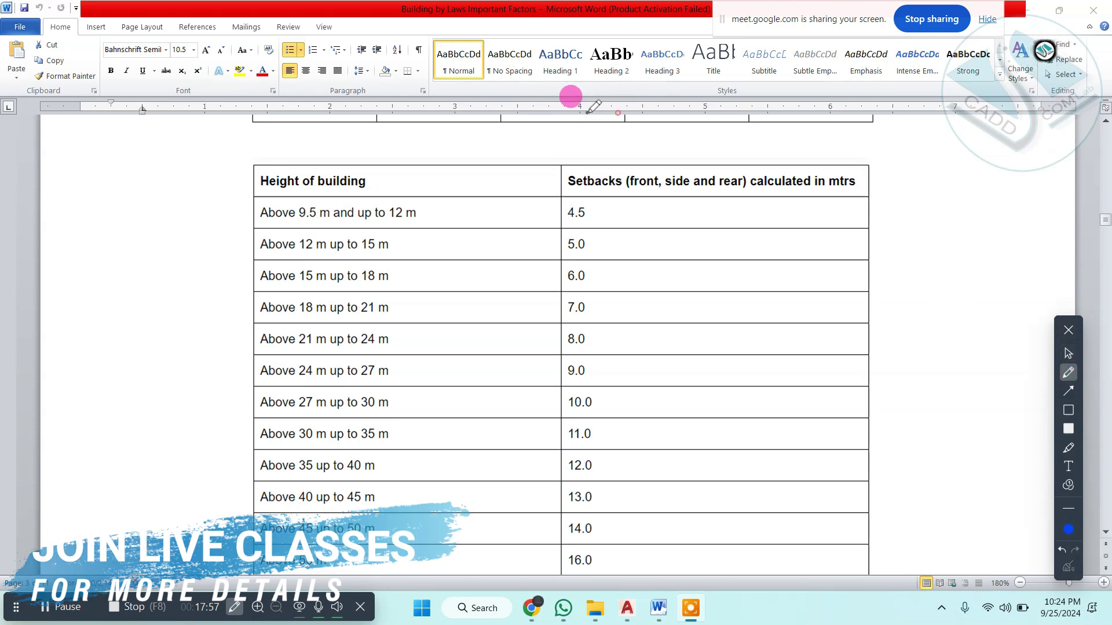
{"action": "mouse_move", "coordinate": [618, 113]}
{"action": "left_mouse_down"}
{"action": "mouse_move", "coordinate": [988, 286]}
{"action": "mouse_move", "coordinate": [556, 97]}
{"action": "left_mouse_up"}
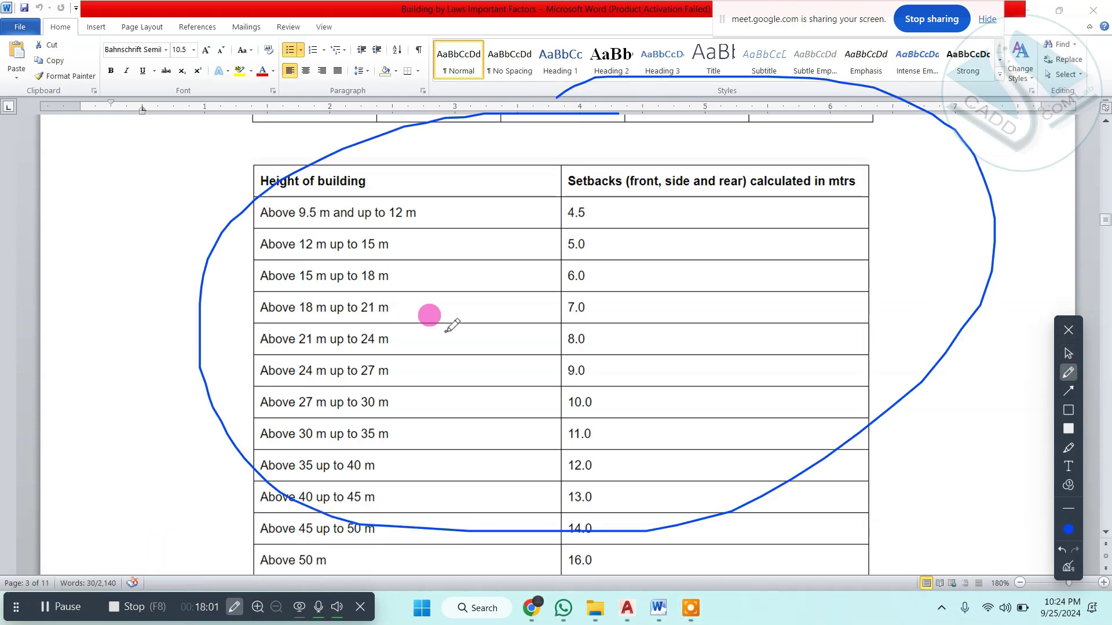
{"action": "left_click", "coordinate": [1069, 566]}
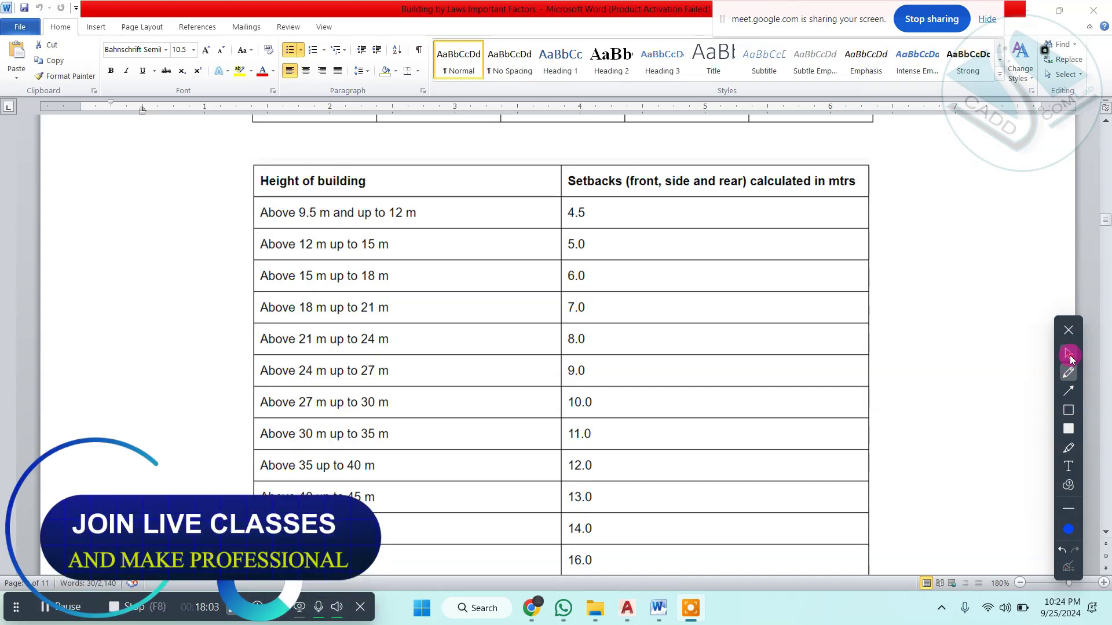
{"action": "left_click", "coordinate": [1068, 353]}
- Look over the standard room sizes pages and highlight the sentence on locating the drawing room in the middle of the building
{"action": "scroll", "coordinate": [598, 412], "scroll_direction": "down", "scroll_amount": 4}
{"action": "scroll", "coordinate": [446, 431], "scroll_direction": "down", "scroll_amount": 12}
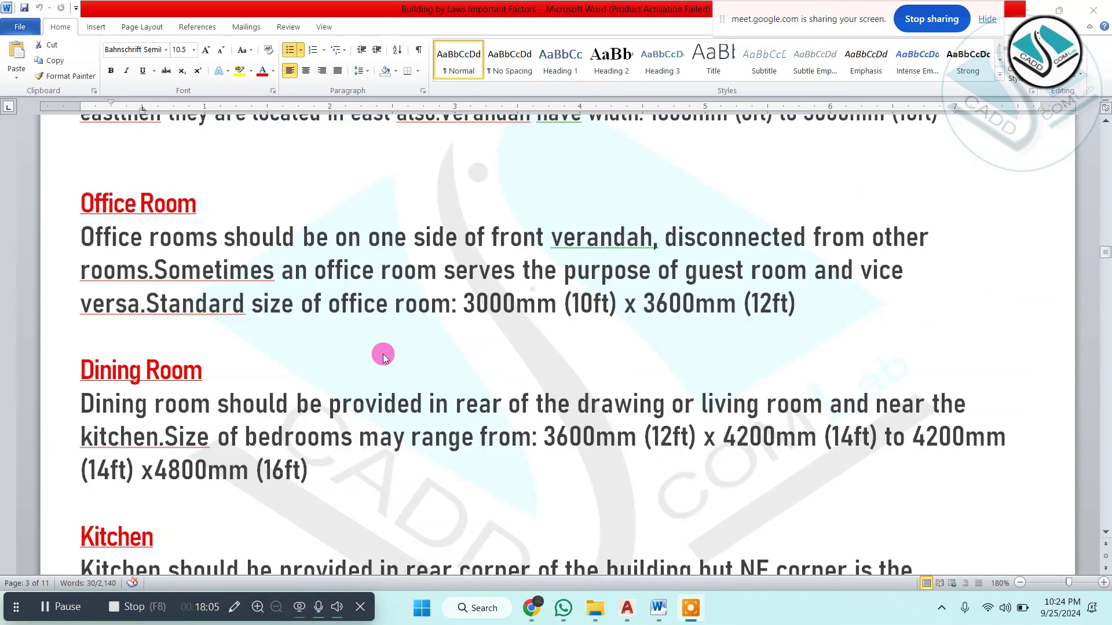
{"action": "scroll", "coordinate": [385, 369], "scroll_direction": "up", "scroll_amount": 6}
{"action": "scroll", "coordinate": [378, 348], "scroll_direction": "down", "scroll_amount": 1}
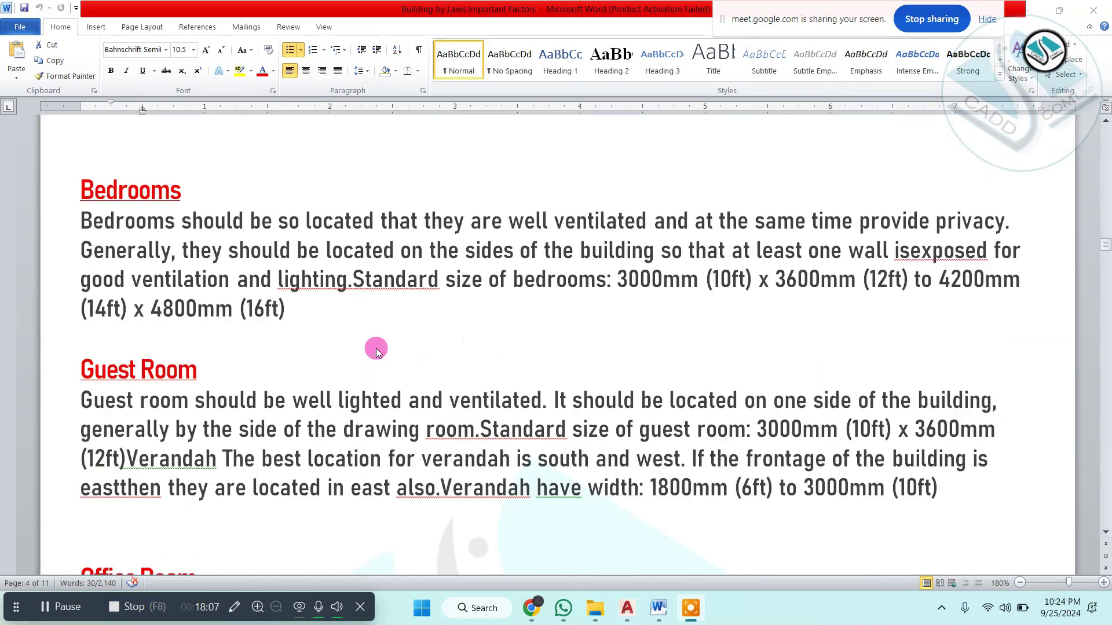
{"action": "scroll", "coordinate": [377, 350], "scroll_direction": "up", "scroll_amount": 7}
{"action": "scroll", "coordinate": [377, 352], "scroll_direction": "up", "scroll_amount": 5}
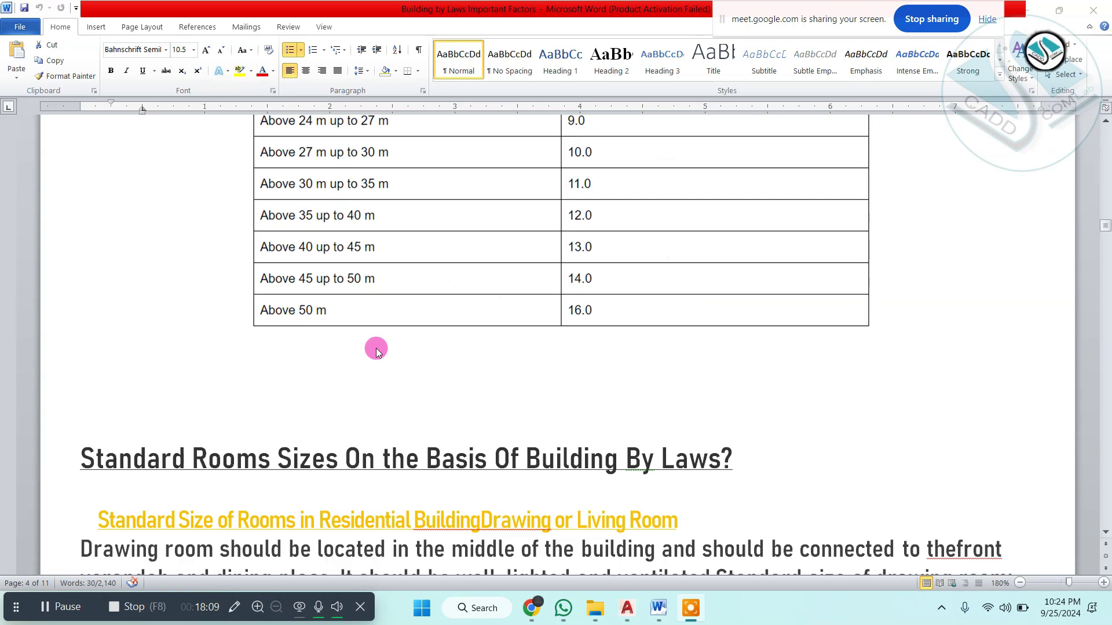
{"action": "scroll", "coordinate": [377, 351], "scroll_direction": "down", "scroll_amount": 5}
{"action": "left_click", "coordinate": [155, 234]}
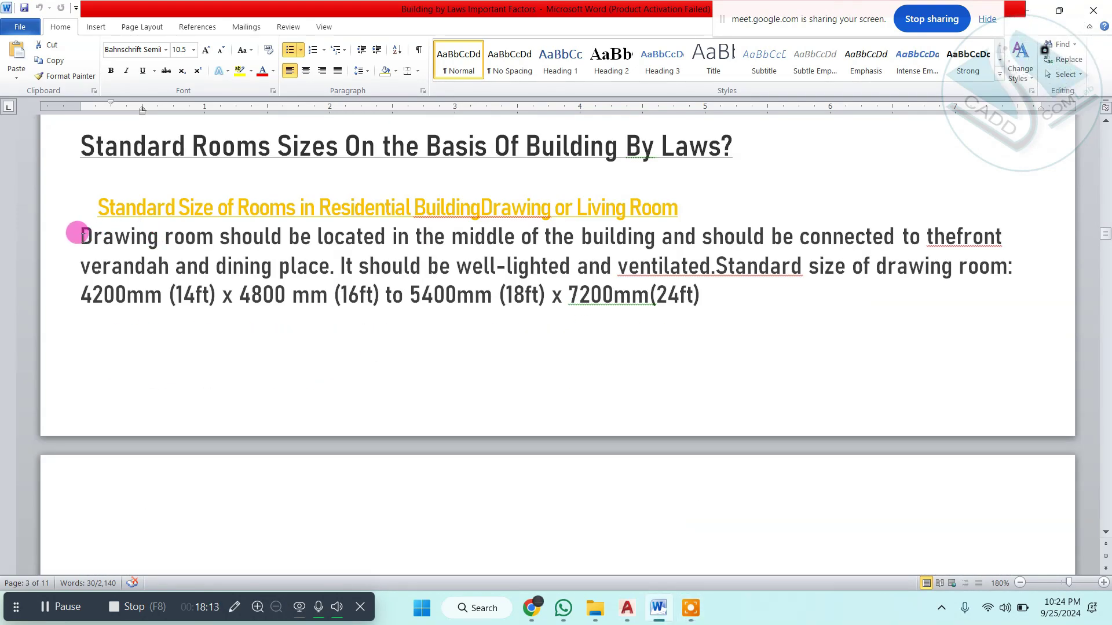
{"action": "mouse_move", "coordinate": [78, 234]}
{"action": "left_mouse_down"}
{"action": "mouse_move", "coordinate": [660, 234]}
{"action": "mouse_move", "coordinate": [639, 239]}
{"action": "left_mouse_up"}
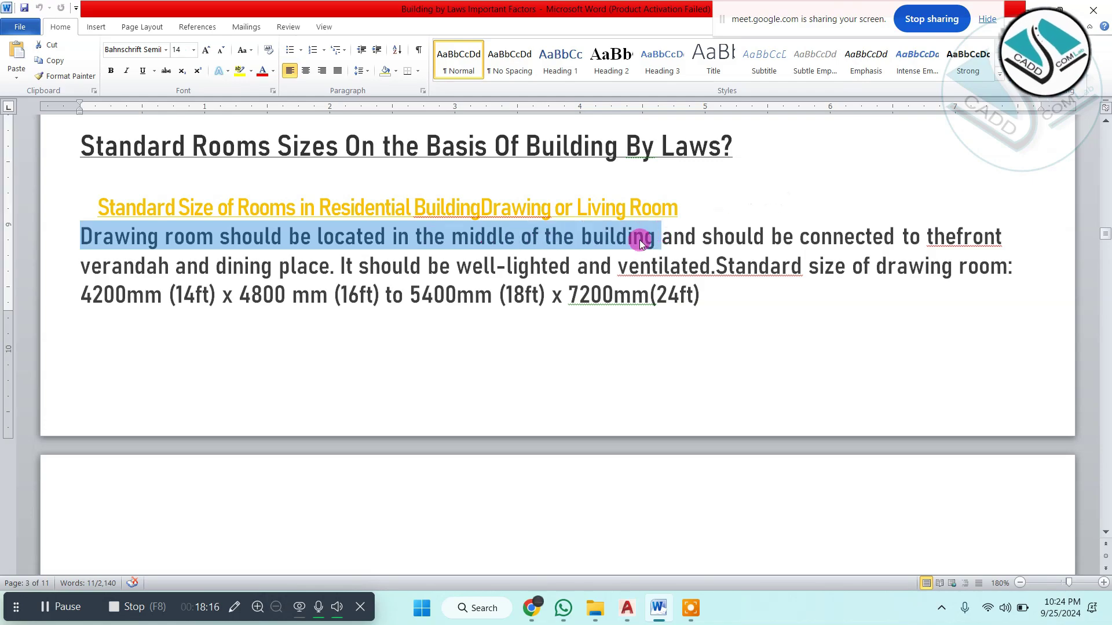
- Switch to the FRESH PROJECT DAY 01 drawing in AutoCAD and examine the dining/lounge, staircase, kitchen and master bedroom layout
{"action": "left_click", "coordinate": [1029, 10]}
{"action": "scroll", "coordinate": [278, 326], "scroll_direction": "up", "scroll_amount": 4}
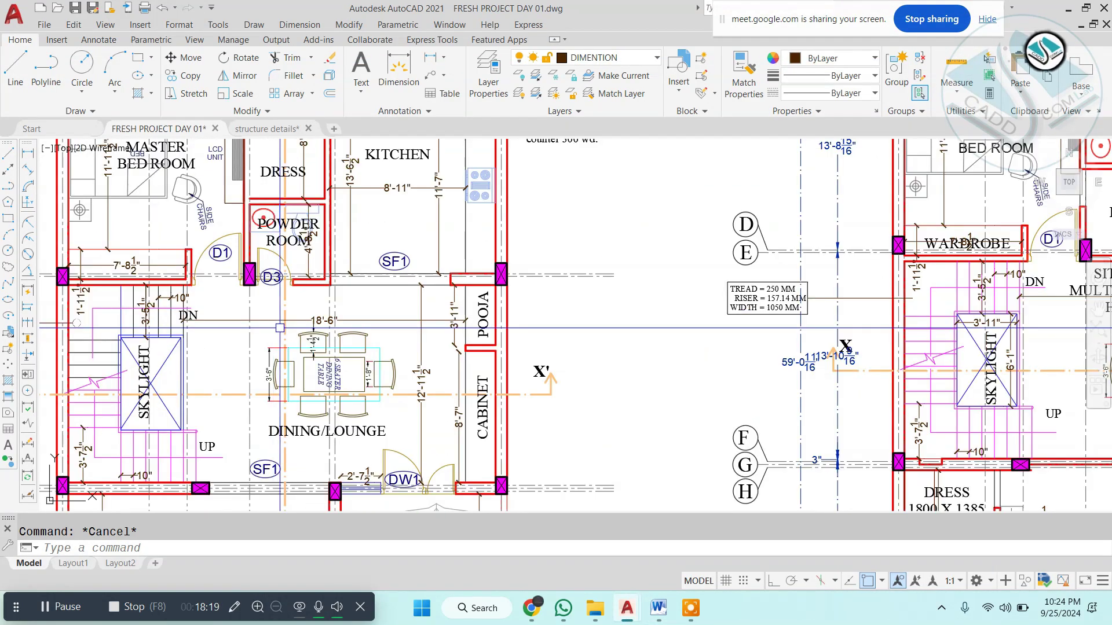
{"action": "middle_click_drag", "start_coordinate": [283, 327], "coordinate": [522, 291]}
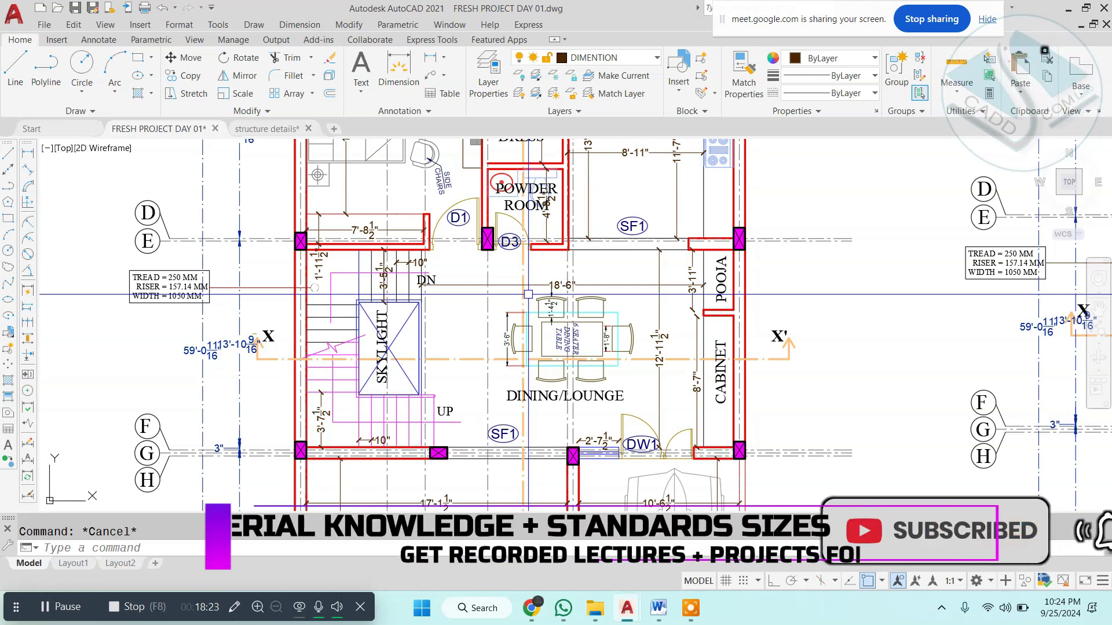
{"action": "middle_click_drag", "start_coordinate": [528, 294], "coordinate": [466, 417]}
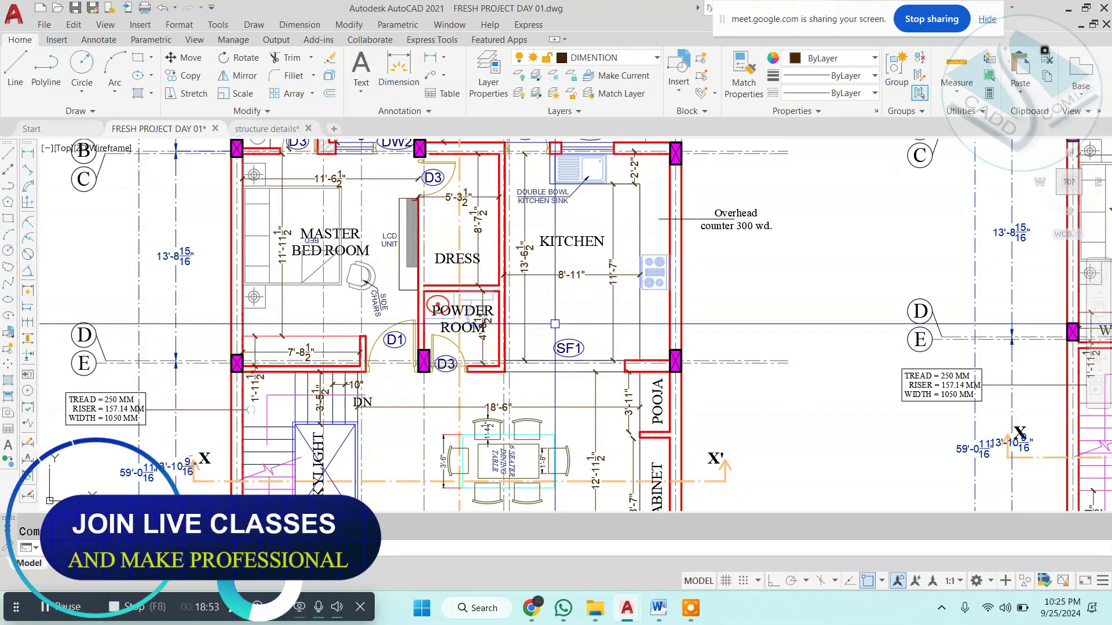
- Return to the Word document and highlight the drawing room location sentence again from its beginning
{"action": "left_click", "coordinate": [658, 608]}
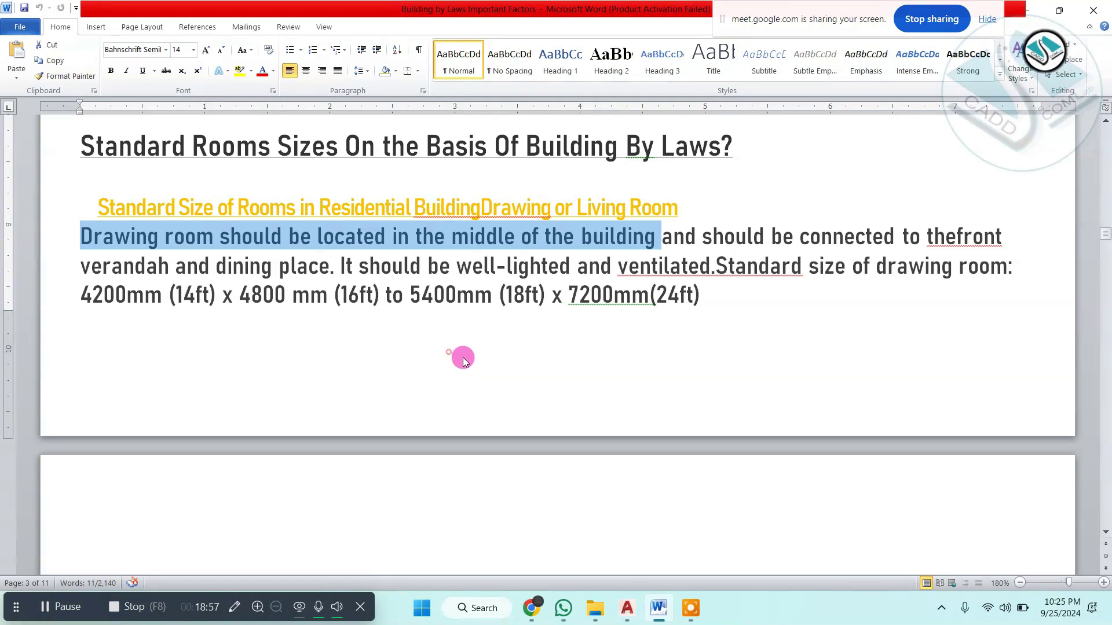
{"action": "left_click", "coordinate": [184, 313]}
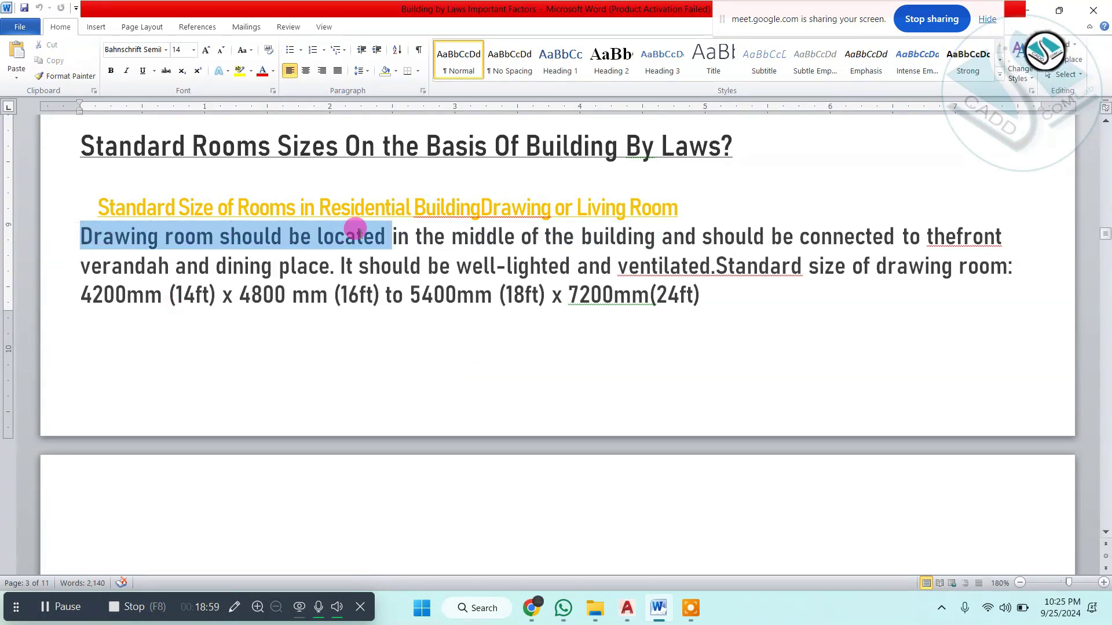